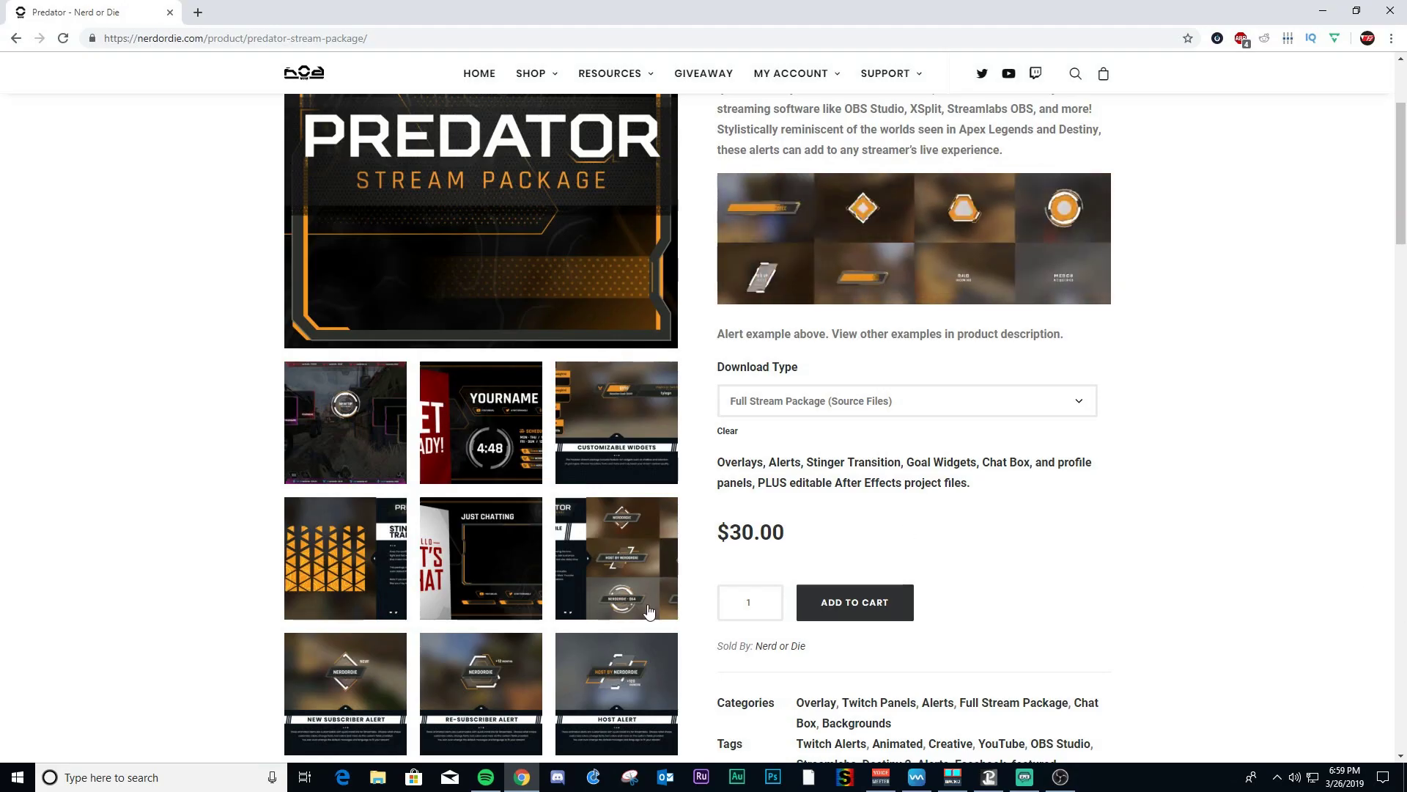
Set the Predator download type to Full Stream Package ($20.00) on the Nerd or Die page.
{"action": "scroll", "coordinate": [523, 214], "scroll_direction": "up", "scroll_amount": 3}
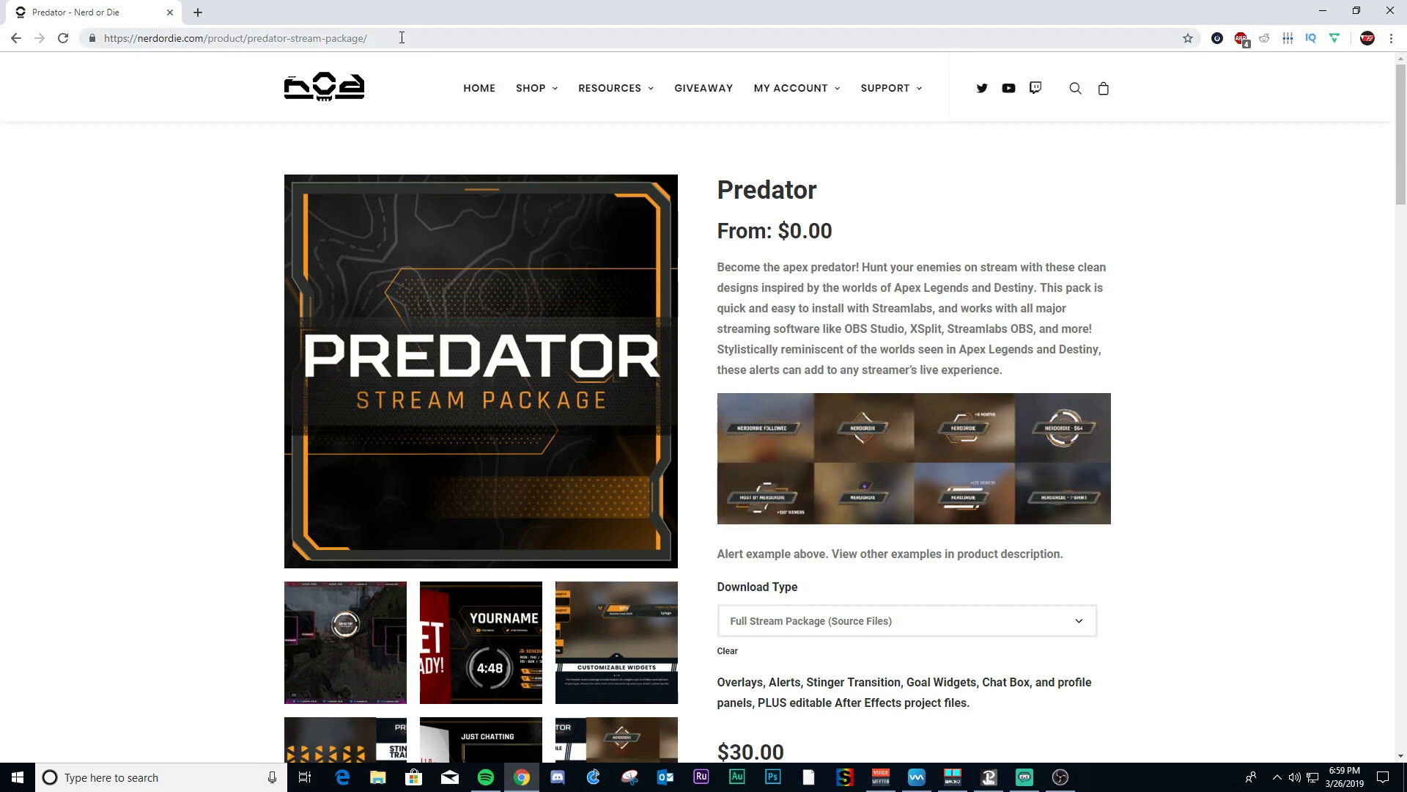
{"action": "left_click_drag", "start_coordinate": [403, 36], "coordinate": [81, 46]}
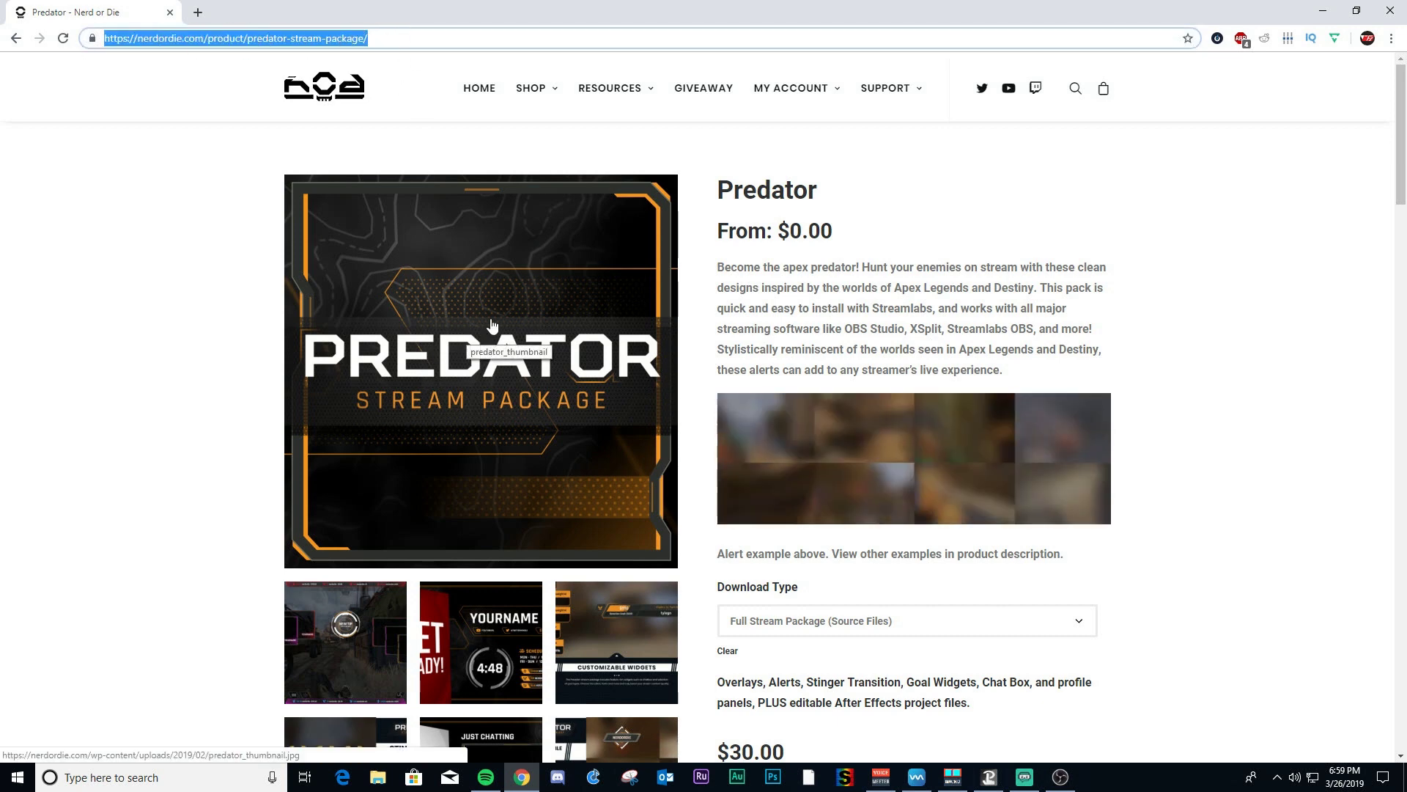
{"action": "scroll", "coordinate": [561, 280], "scroll_direction": "down", "scroll_amount": 1}
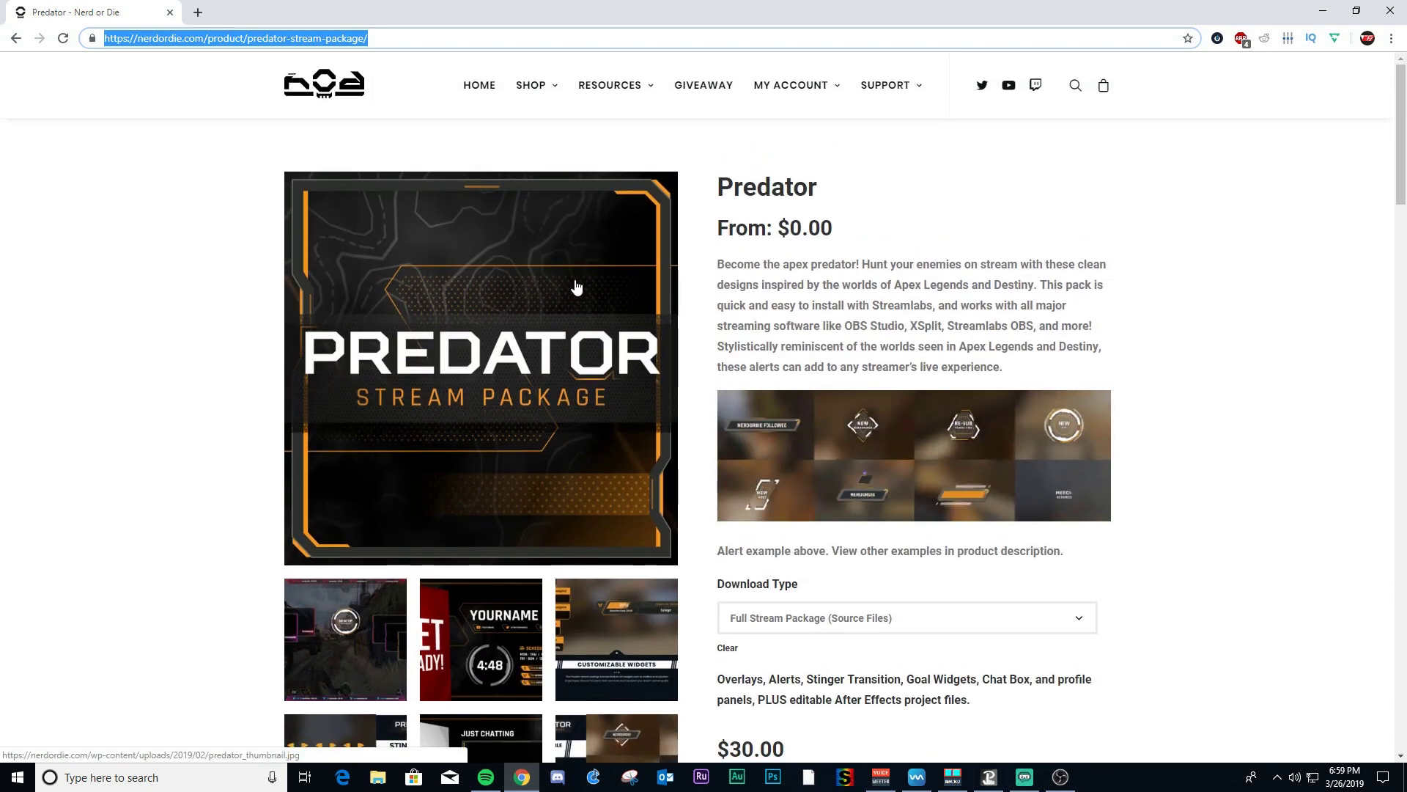
{"action": "scroll", "coordinate": [576, 286], "scroll_direction": "down", "scroll_amount": 2}
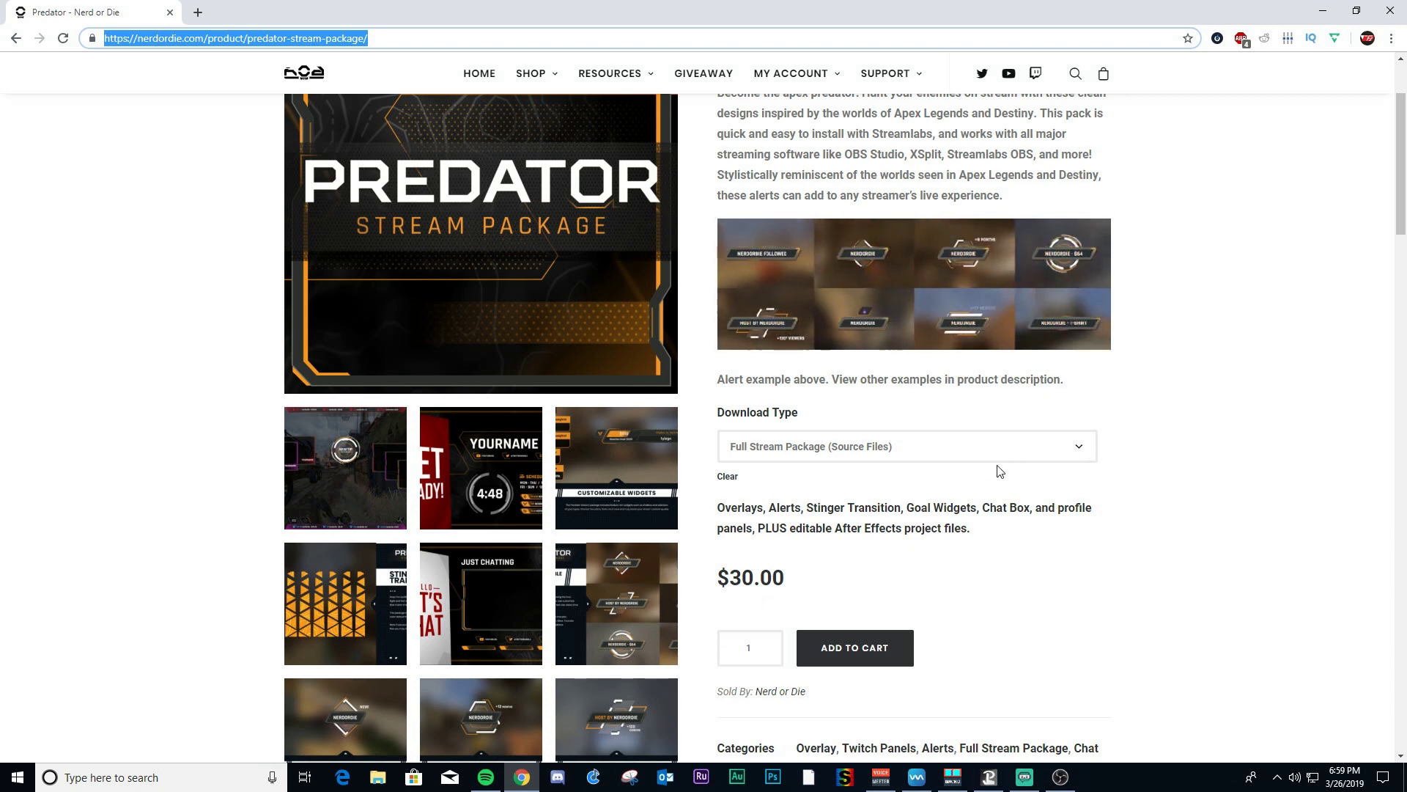
{"action": "left_click", "coordinate": [1074, 461]}
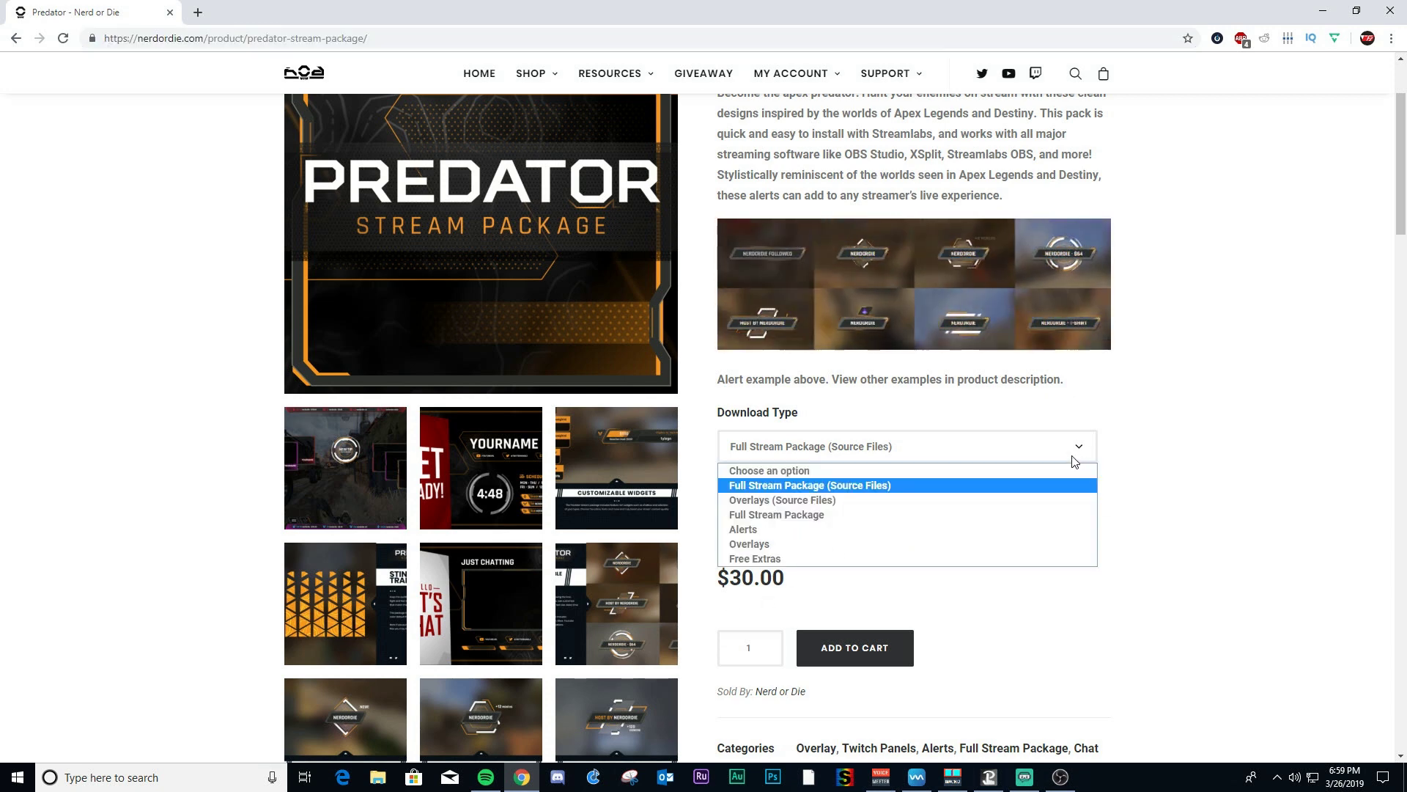
{"action": "left_click", "coordinate": [889, 512]}
Minimize Chrome to bring Streamlabs OBS back into view.
{"action": "left_click_drag", "start_coordinate": [796, 579], "coordinate": [870, 569]}
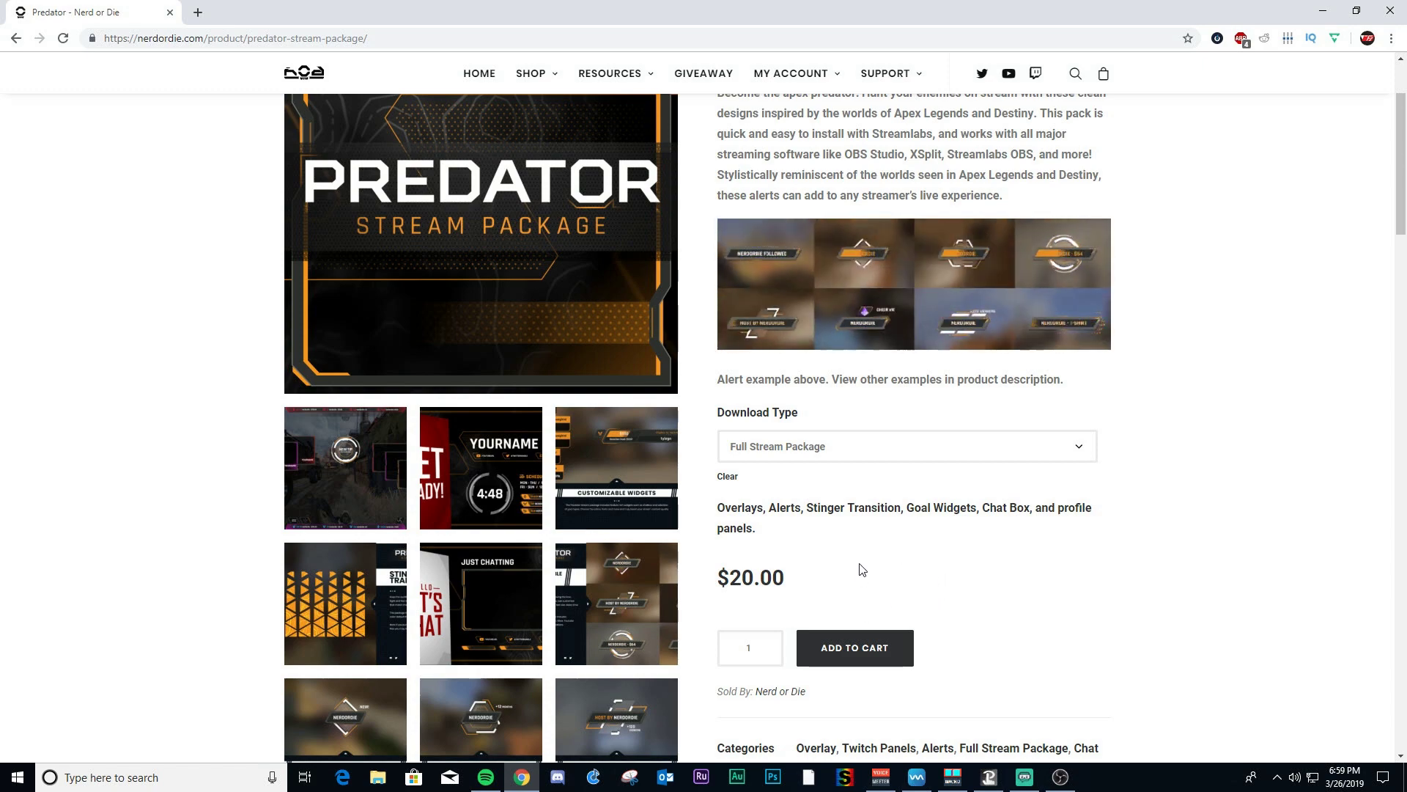
{"action": "scroll", "coordinate": [975, 571], "scroll_direction": "down", "scroll_amount": 3}
{"action": "scroll", "coordinate": [1011, 542], "scroll_direction": "up", "scroll_amount": 4}
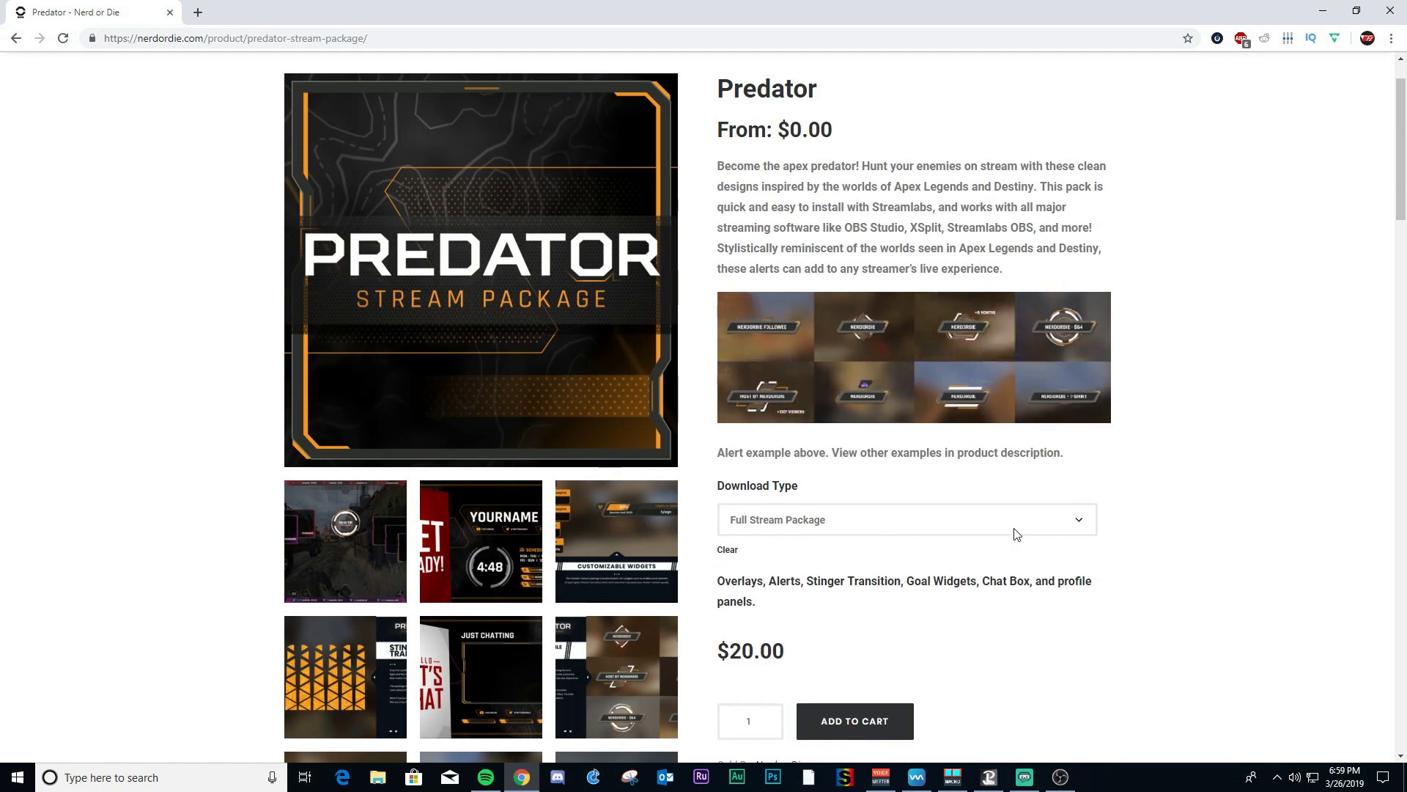
{"action": "left_click", "coordinate": [1322, 11]}
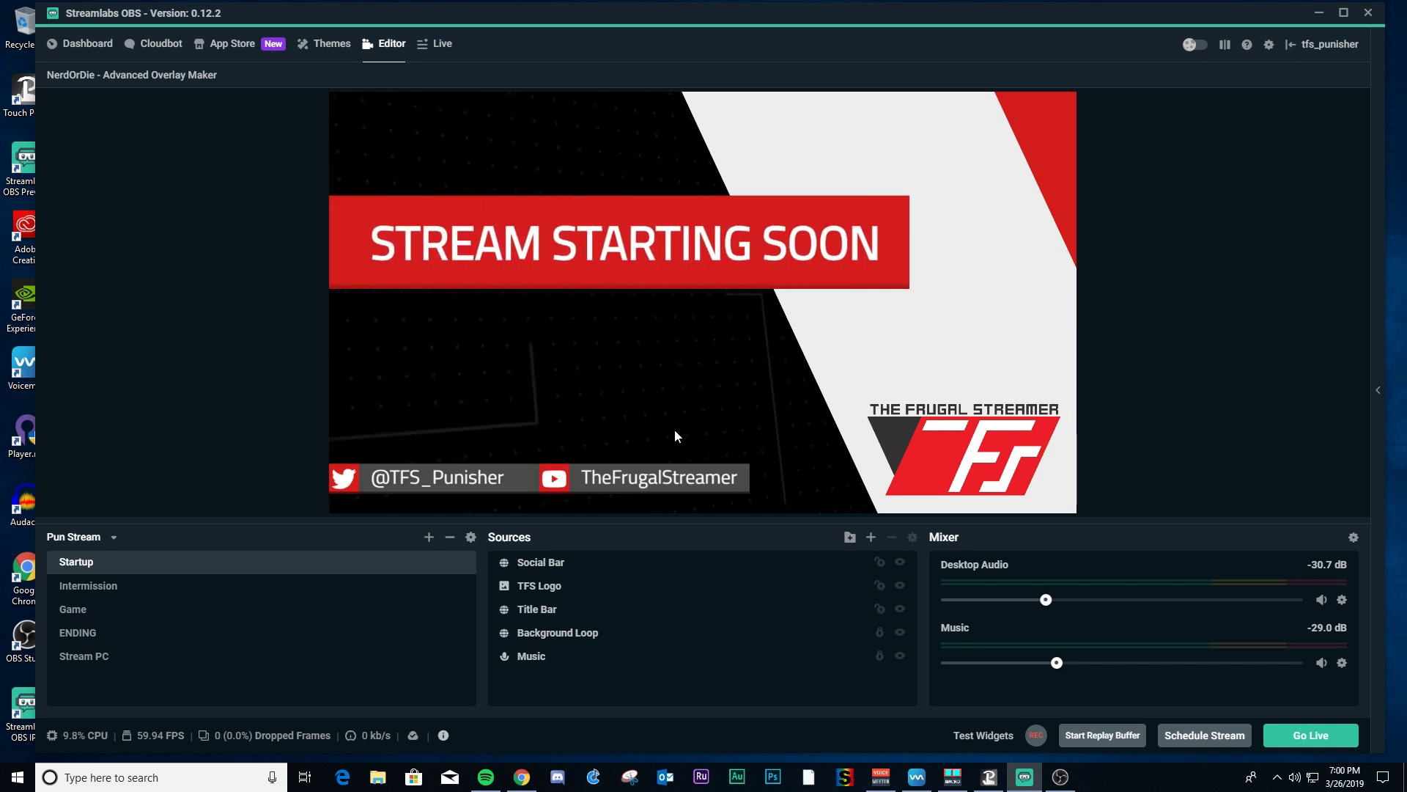
Open Streamlabs OBS Settings on the Scene Collections page with its Import and Export overlay options.
{"action": "mouse_move", "coordinate": [818, 22]}
{"action": "left_mouse_down"}
{"action": "mouse_move", "coordinate": [748, 25]}
{"action": "mouse_move", "coordinate": [815, 22]}
{"action": "left_mouse_up"}
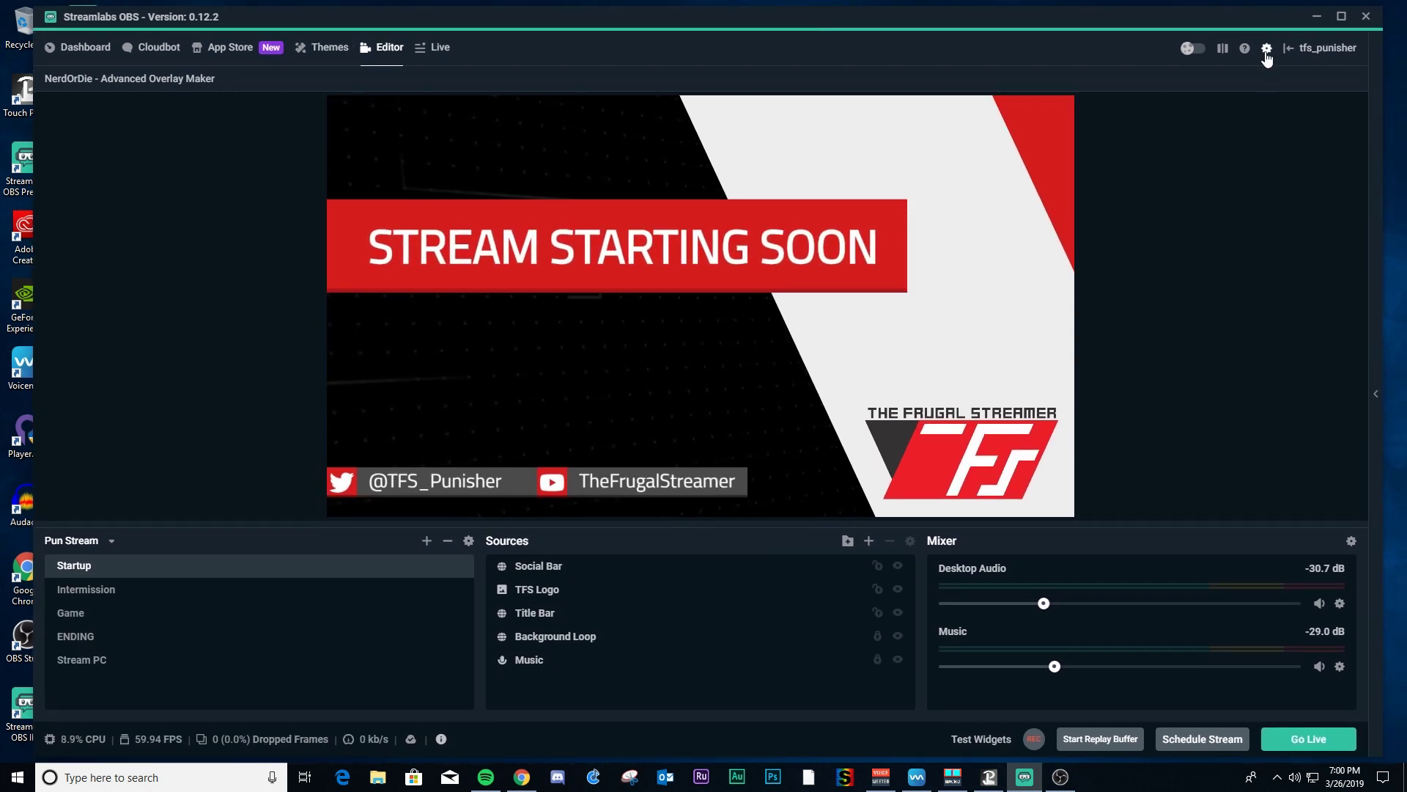
{"action": "left_click", "coordinate": [1267, 50]}
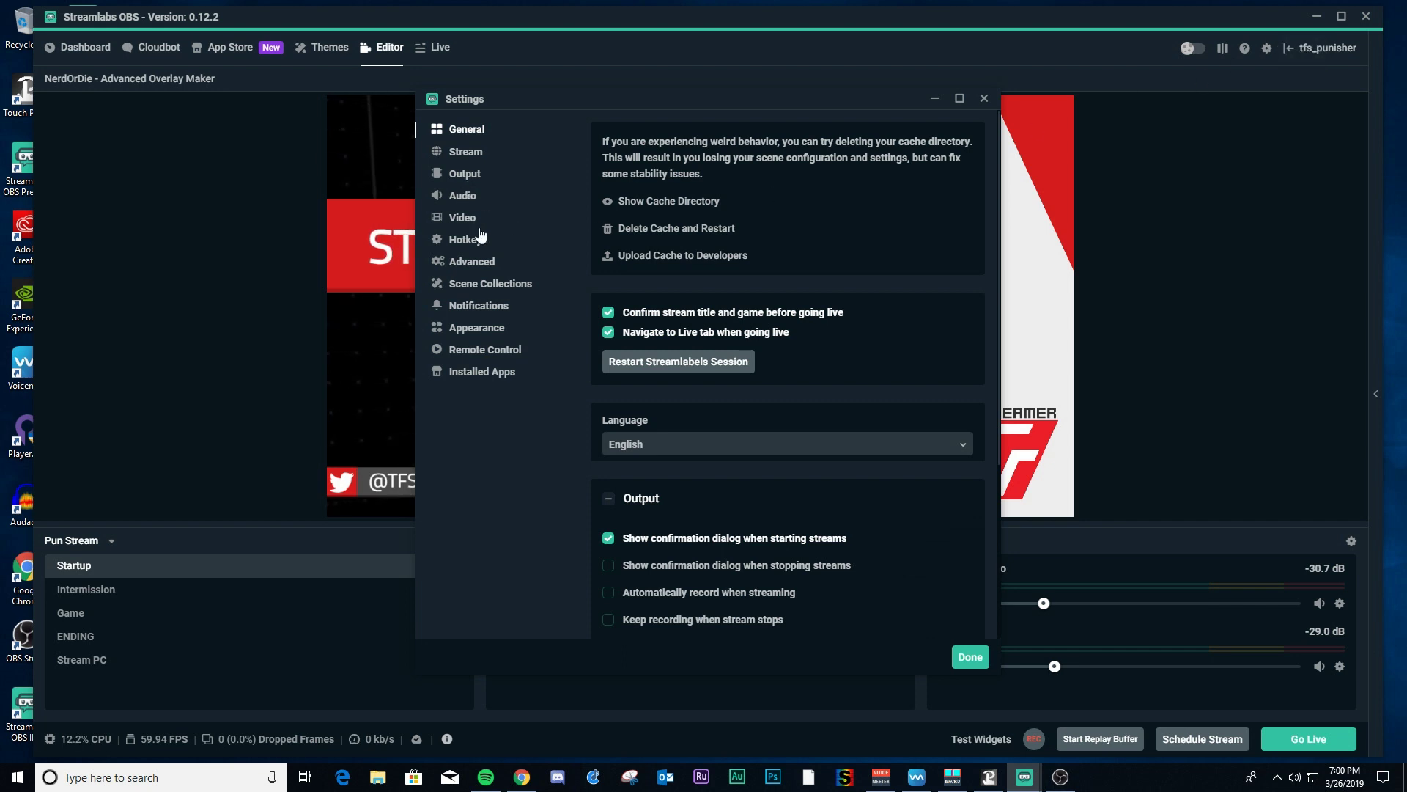
{"action": "left_click", "coordinate": [480, 285]}
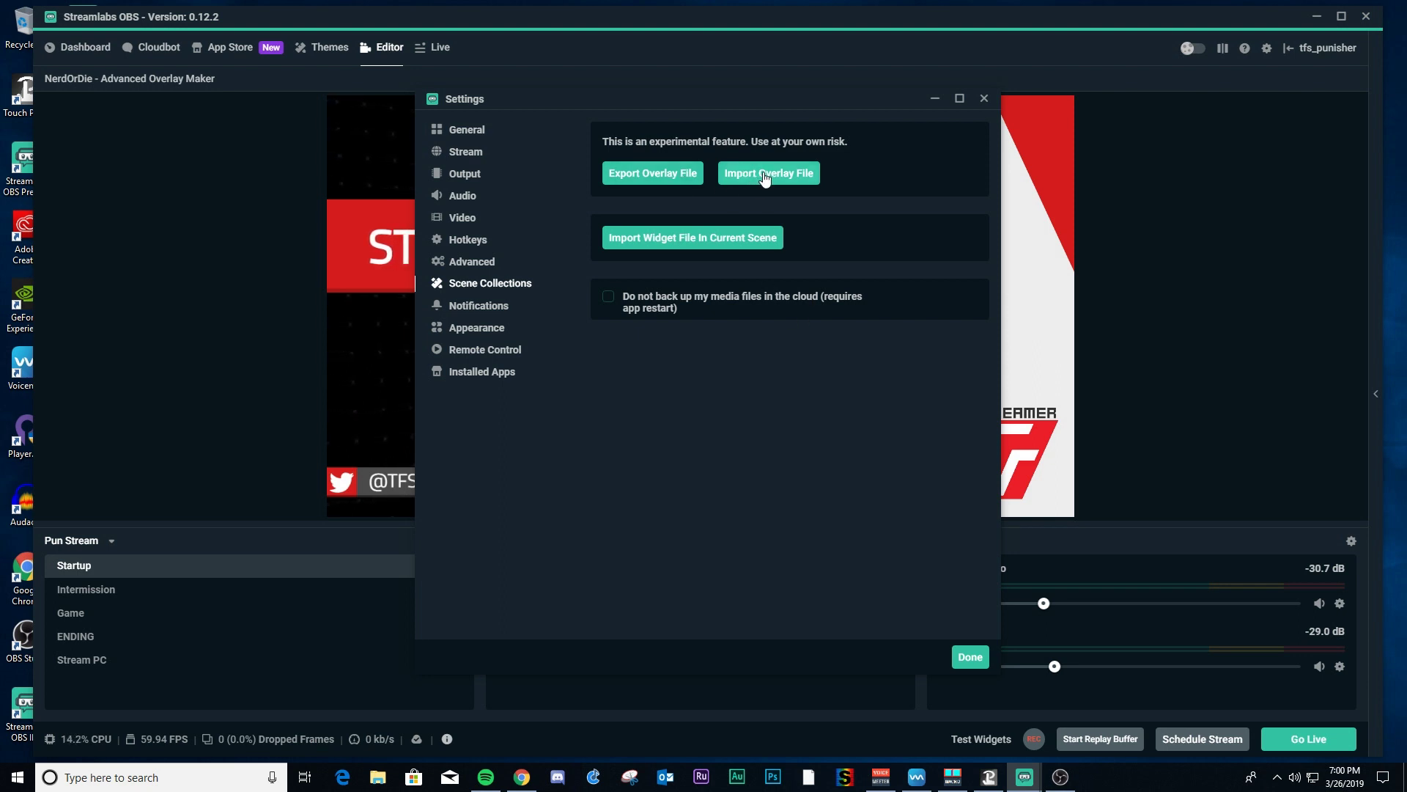
Import Predator_NerdOrDie_Red.overlay from Recent files as a new scene collection.
{"action": "left_click", "coordinate": [764, 174]}
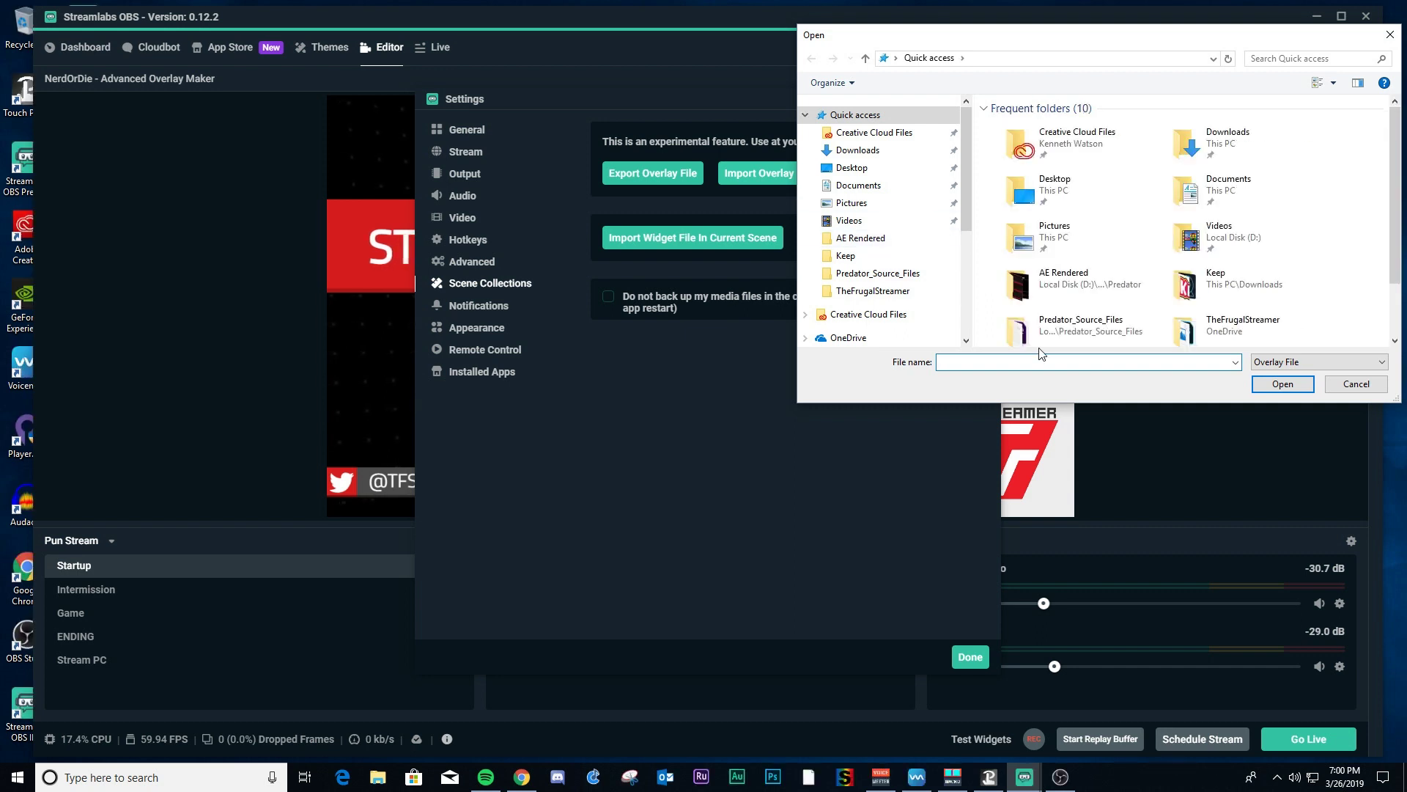
{"action": "scroll", "coordinate": [1057, 307], "scroll_direction": "down", "scroll_amount": 2}
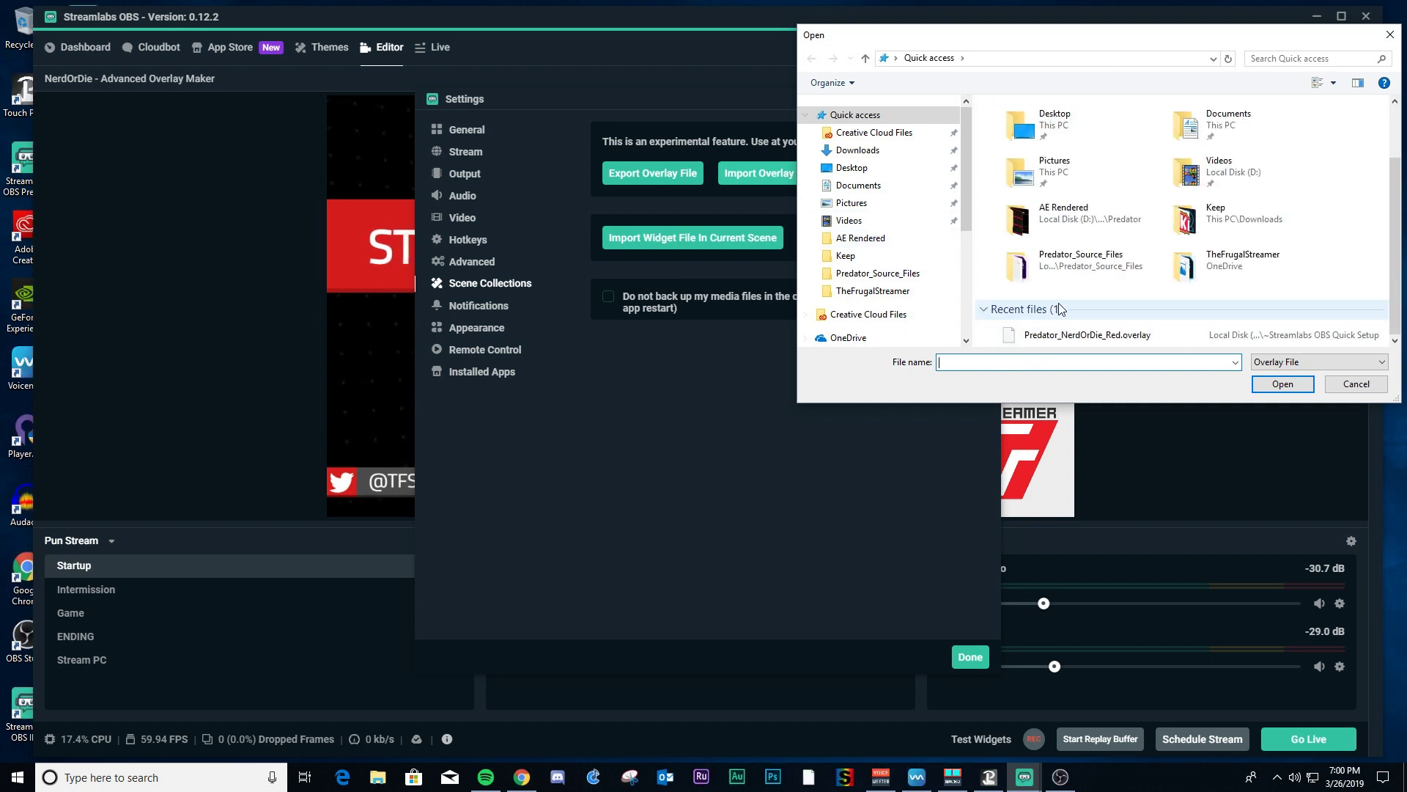
{"action": "double_click", "coordinate": [1089, 333]}
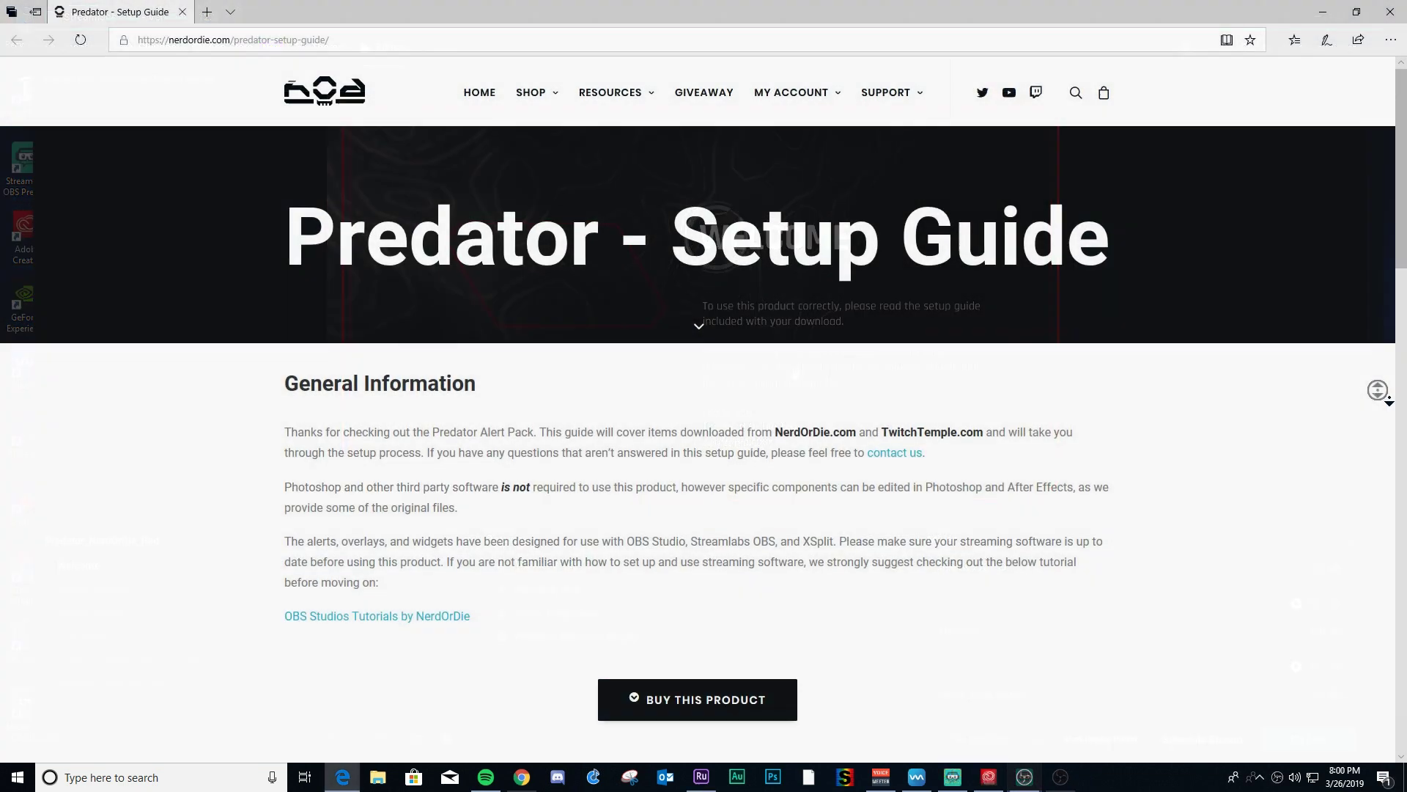
Scroll down through the Predator Setup Guide page in Edge.
{"action": "scroll", "coordinate": [1378, 389], "scroll_direction": "down", "scroll_amount": 2}
{"action": "scroll", "coordinate": [1378, 389], "scroll_direction": "down", "scroll_amount": 2}
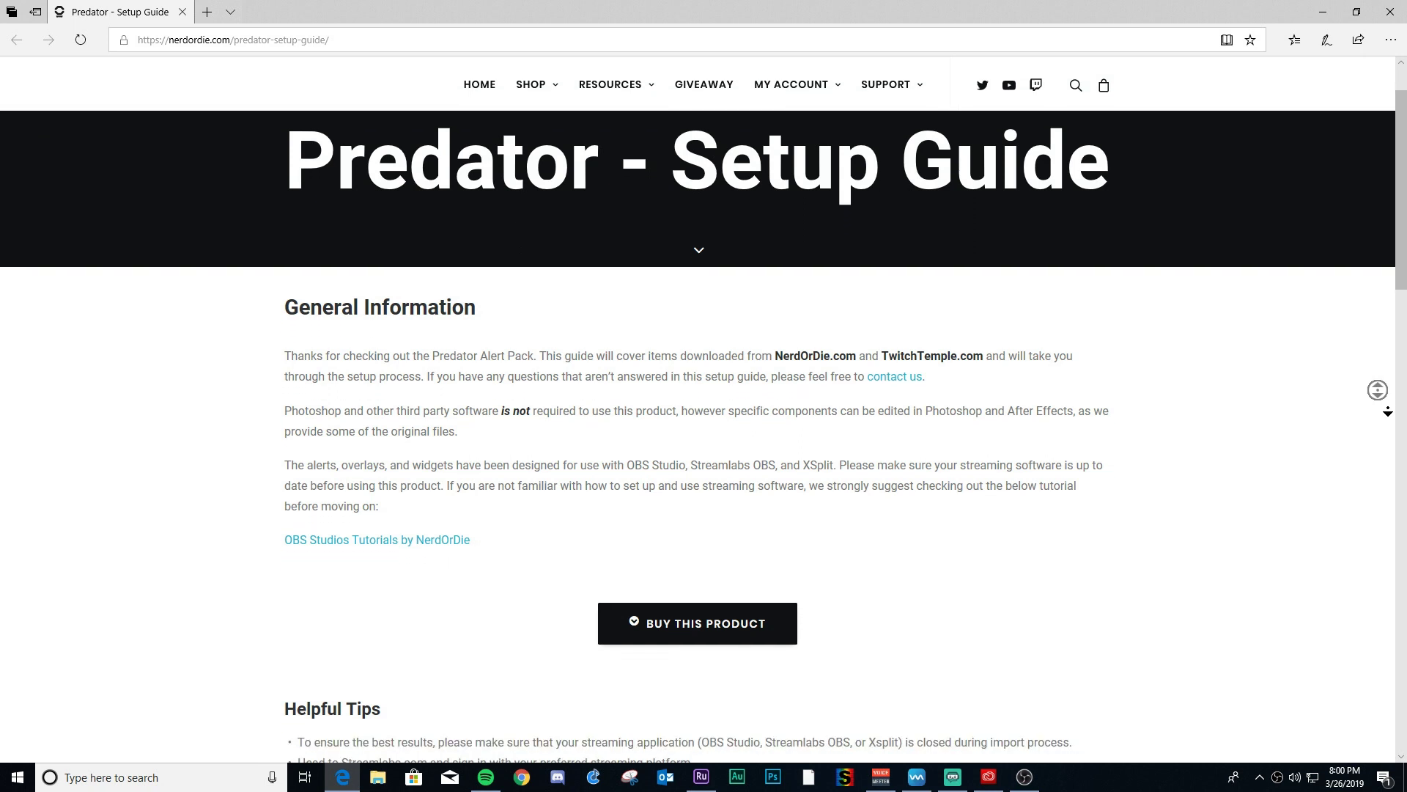
{"action": "scroll", "coordinate": [1378, 390], "scroll_direction": "down", "scroll_amount": 2}
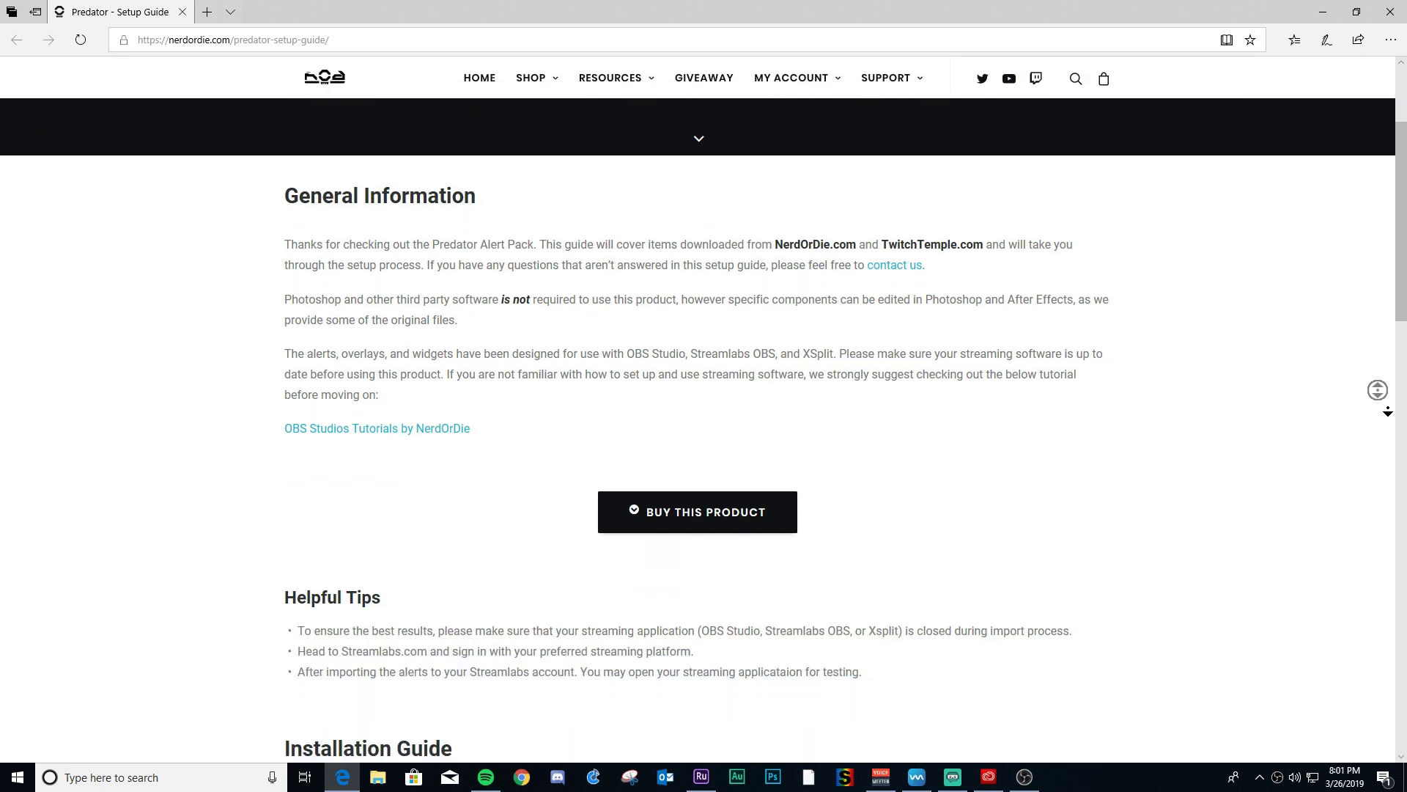
{"action": "scroll", "coordinate": [1378, 389], "scroll_direction": "down", "scroll_amount": 2}
{"action": "scroll", "coordinate": [1377, 389], "scroll_direction": "down", "scroll_amount": 2}
{"action": "scroll", "coordinate": [1378, 389], "scroll_direction": "down", "scroll_amount": 2}
{"action": "scroll", "coordinate": [1385, 423], "scroll_direction": "down", "scroll_amount": 7}
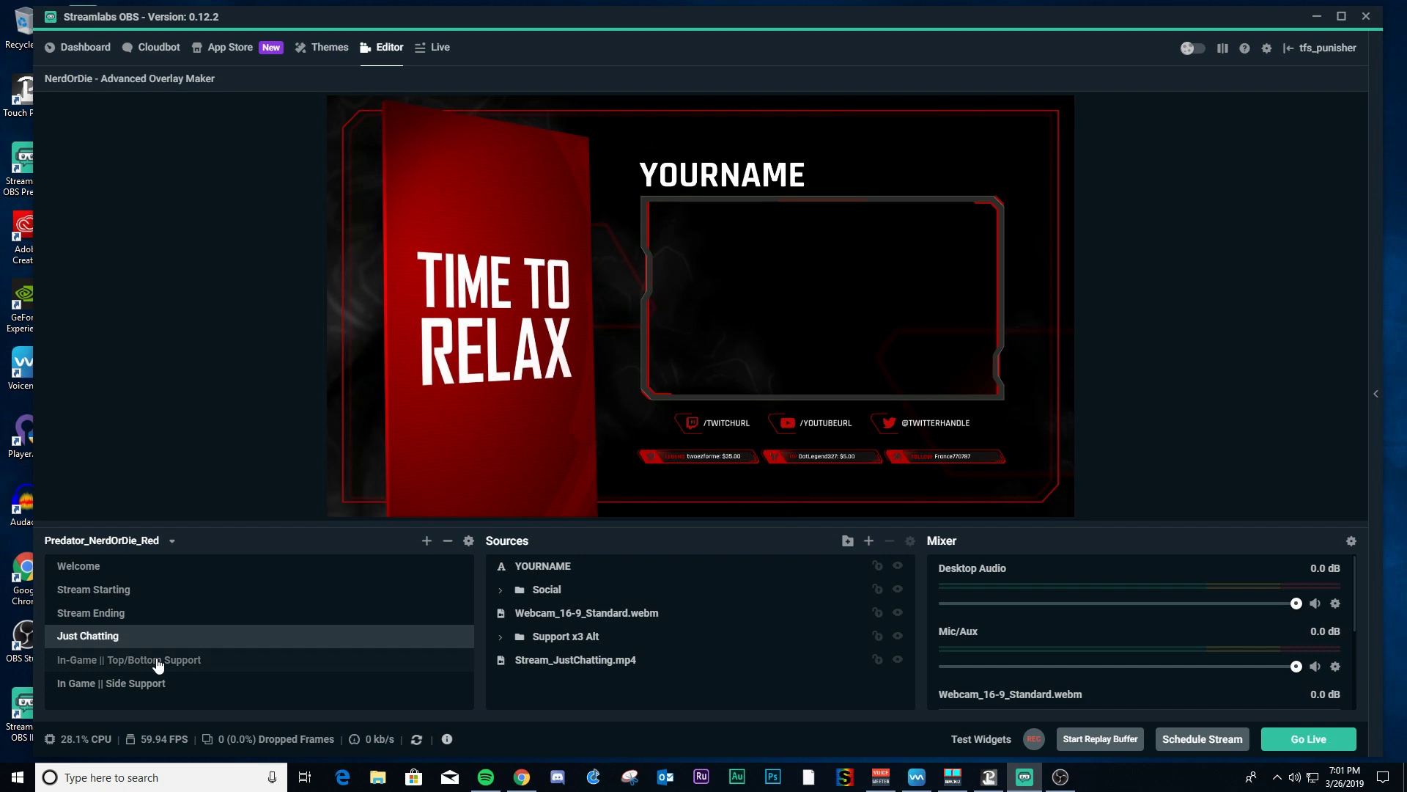
Preview the 'In-Game || Top/Bottom Support' scene from the Scenes list.
{"action": "left_click", "coordinate": [158, 662]}
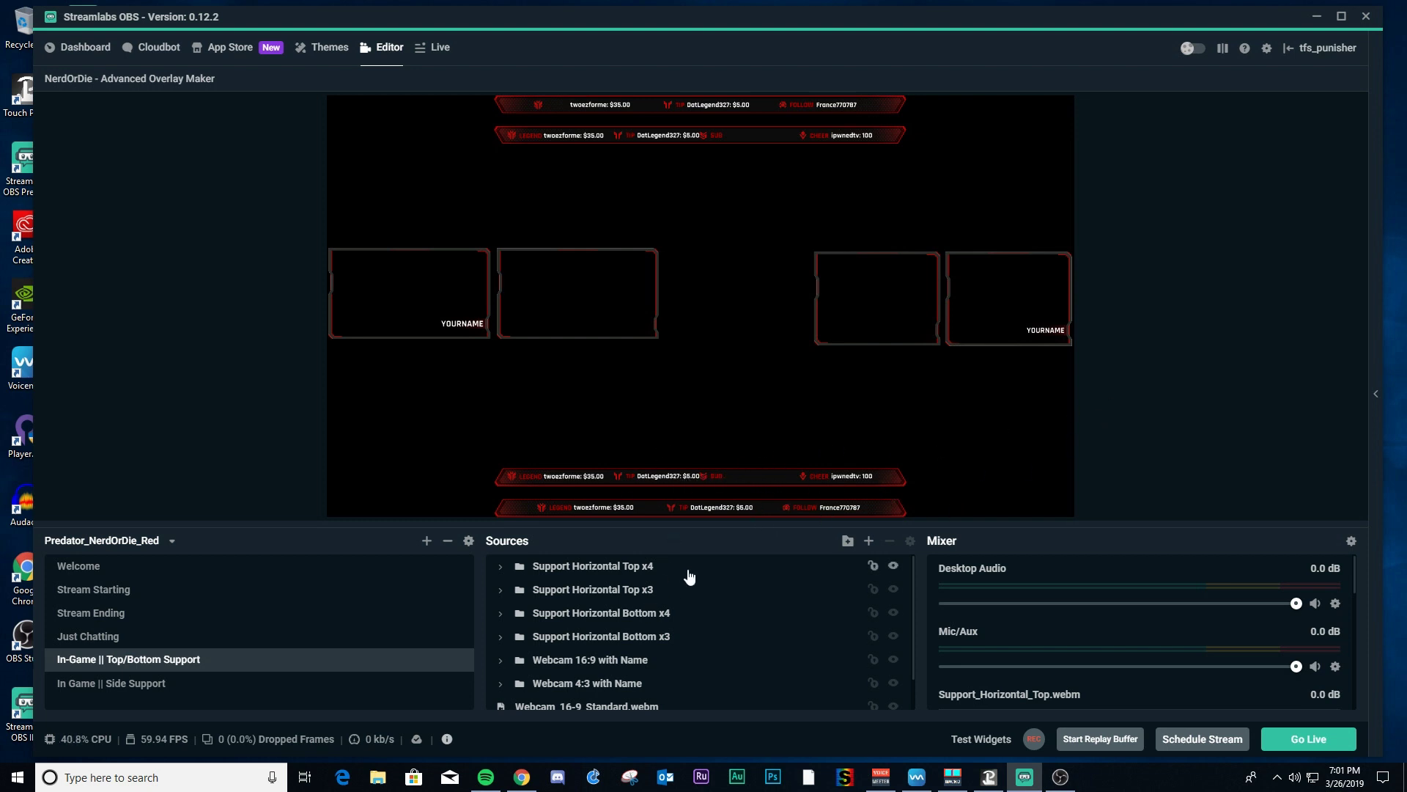
{"action": "left_click", "coordinate": [893, 589]}
{"action": "left_click", "coordinate": [893, 589]}
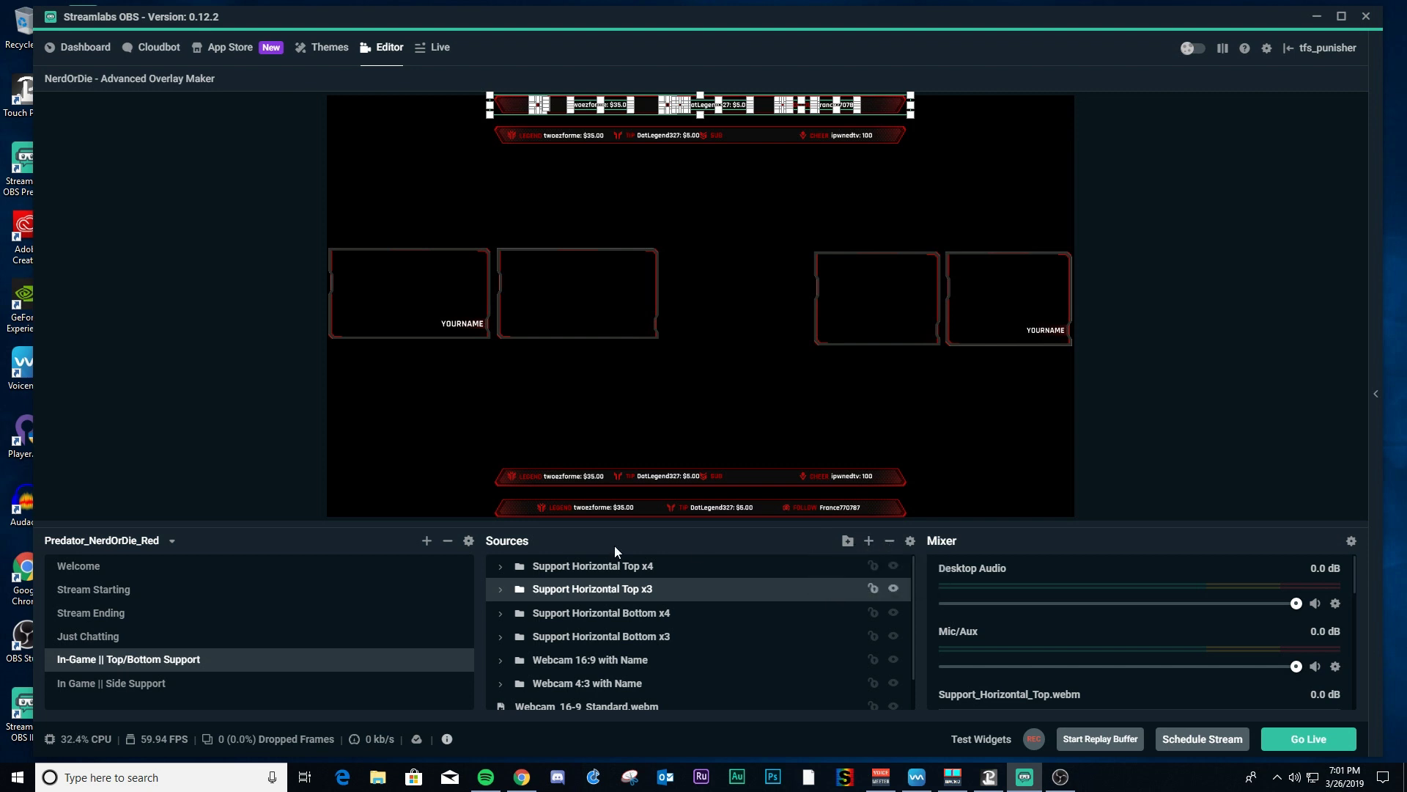
{"action": "left_click", "coordinate": [911, 253]}
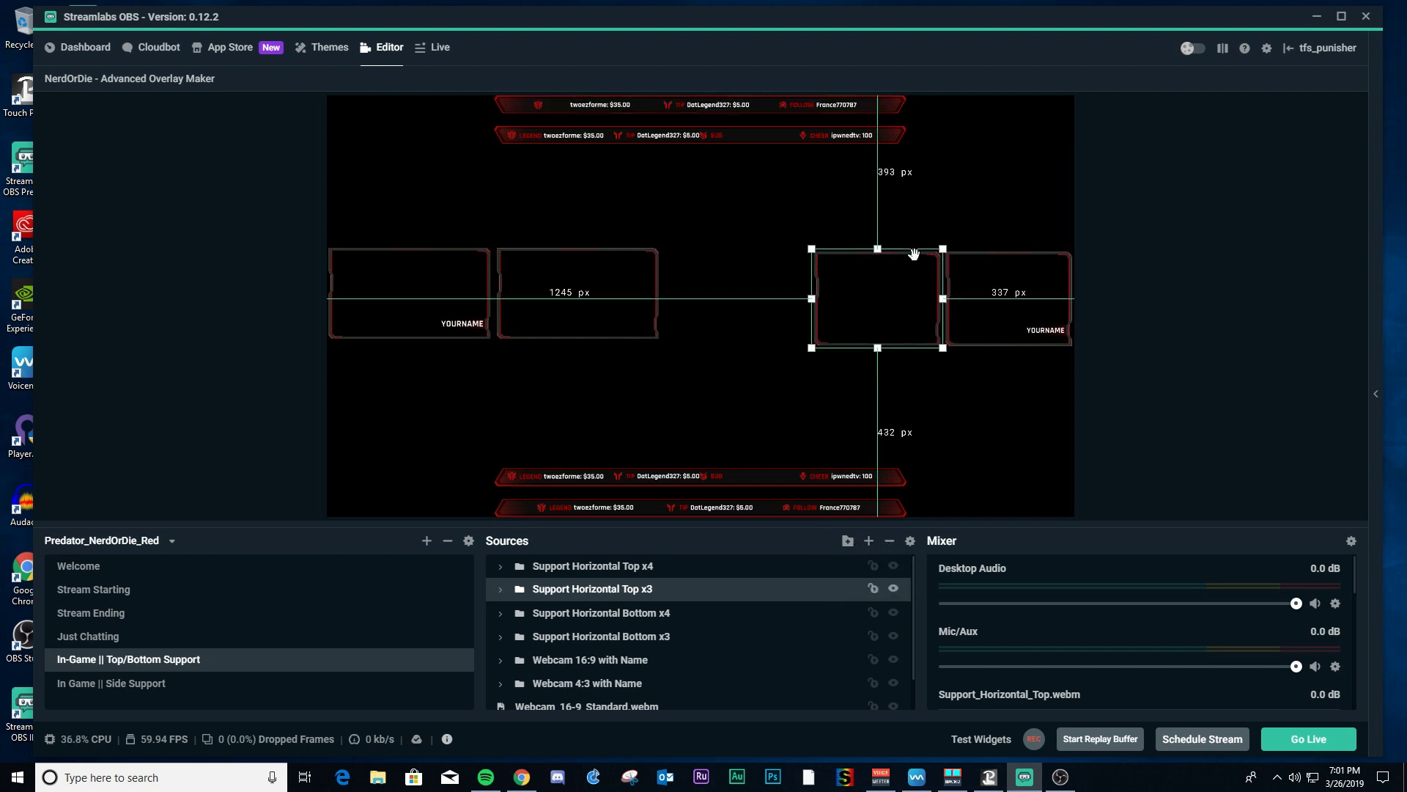
{"action": "left_click", "coordinate": [618, 251]}
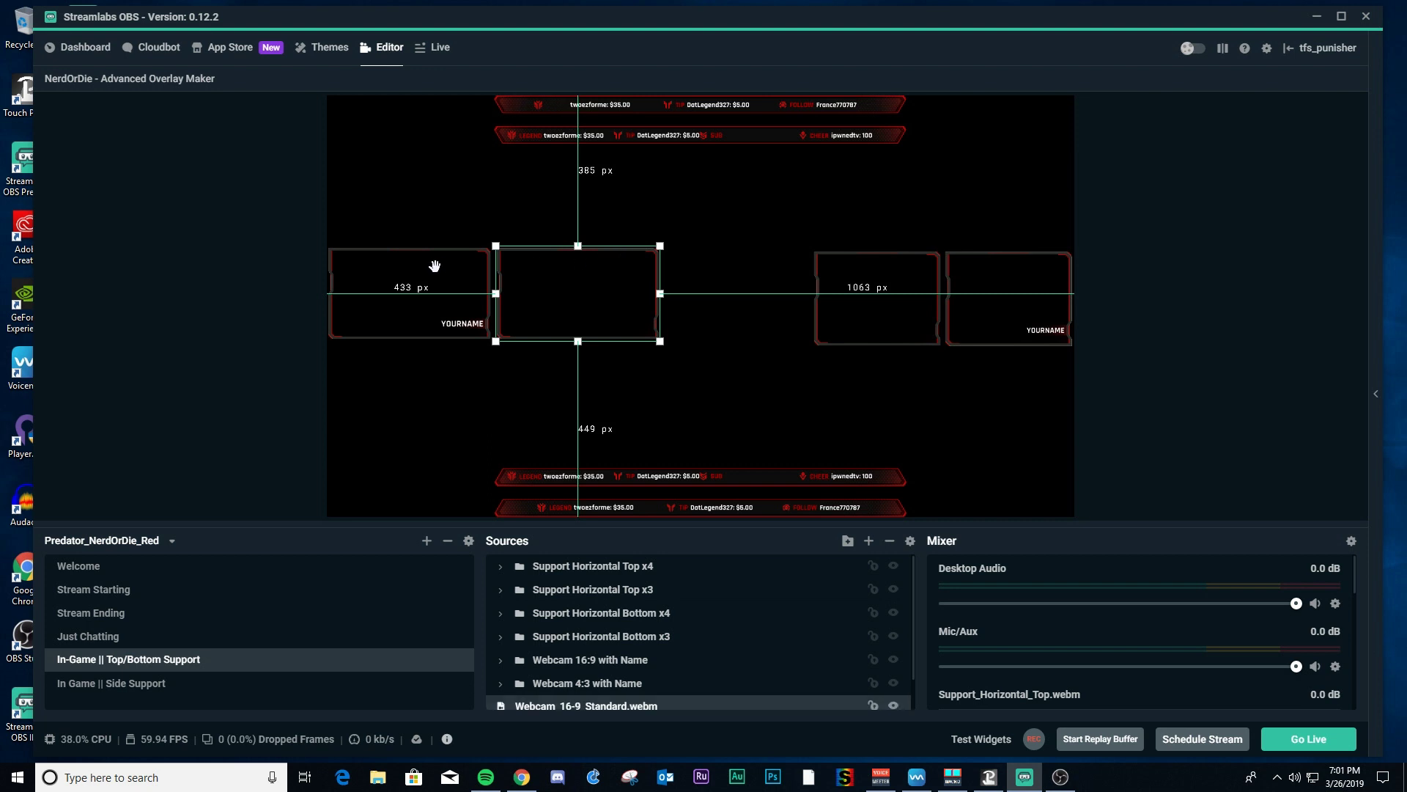
{"action": "left_click", "coordinate": [436, 265]}
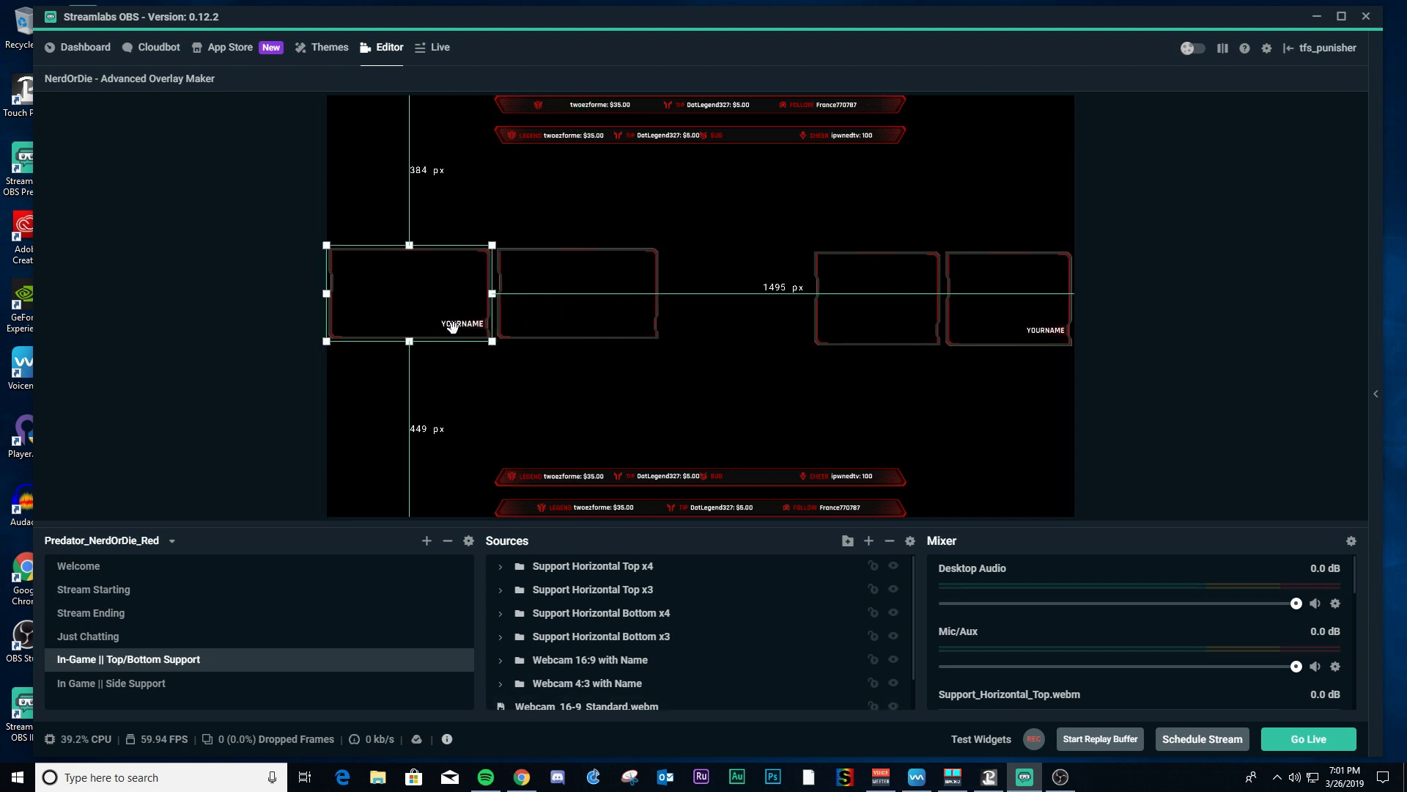
{"action": "left_click", "coordinate": [570, 261]}
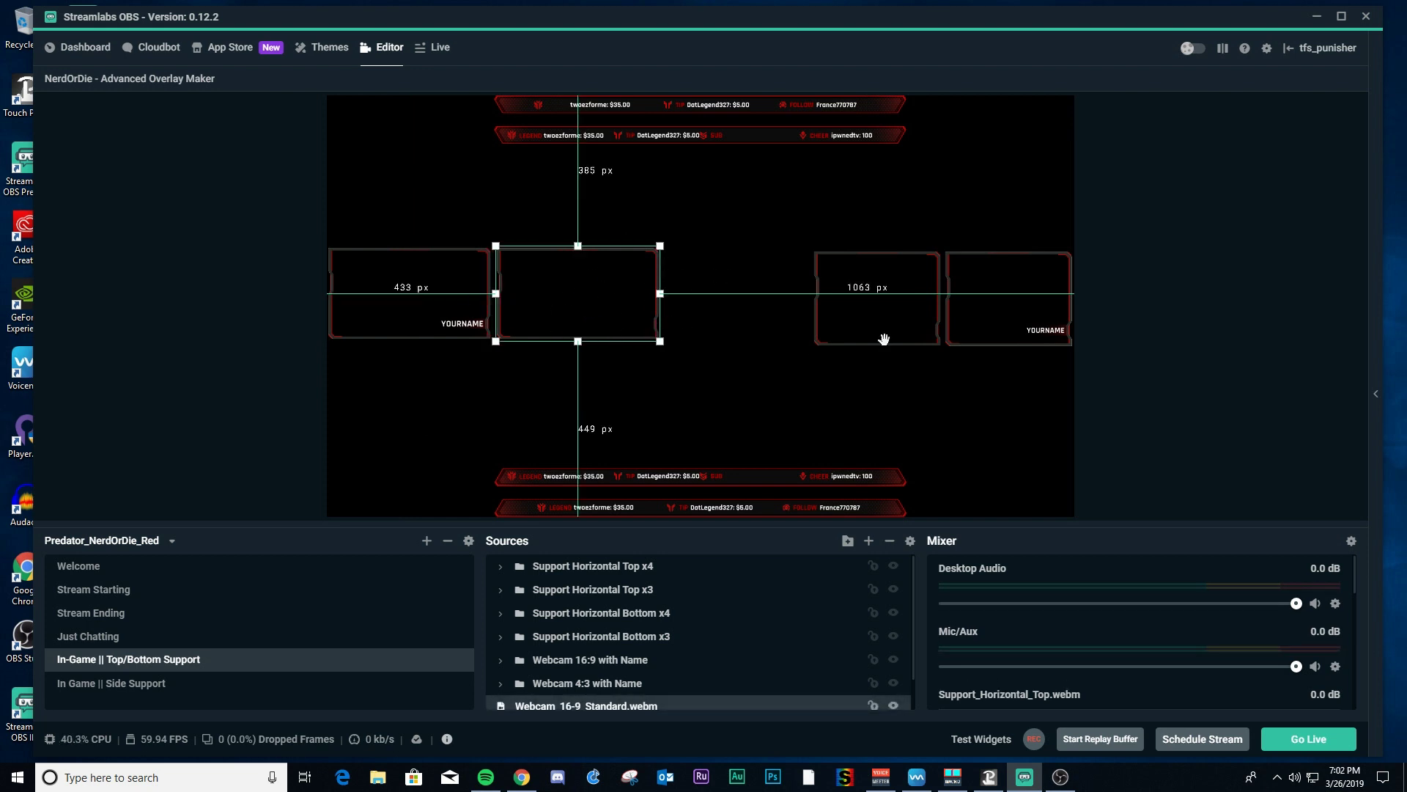
{"action": "left_click", "coordinate": [892, 310]}
{"action": "left_click", "coordinate": [1026, 314]}
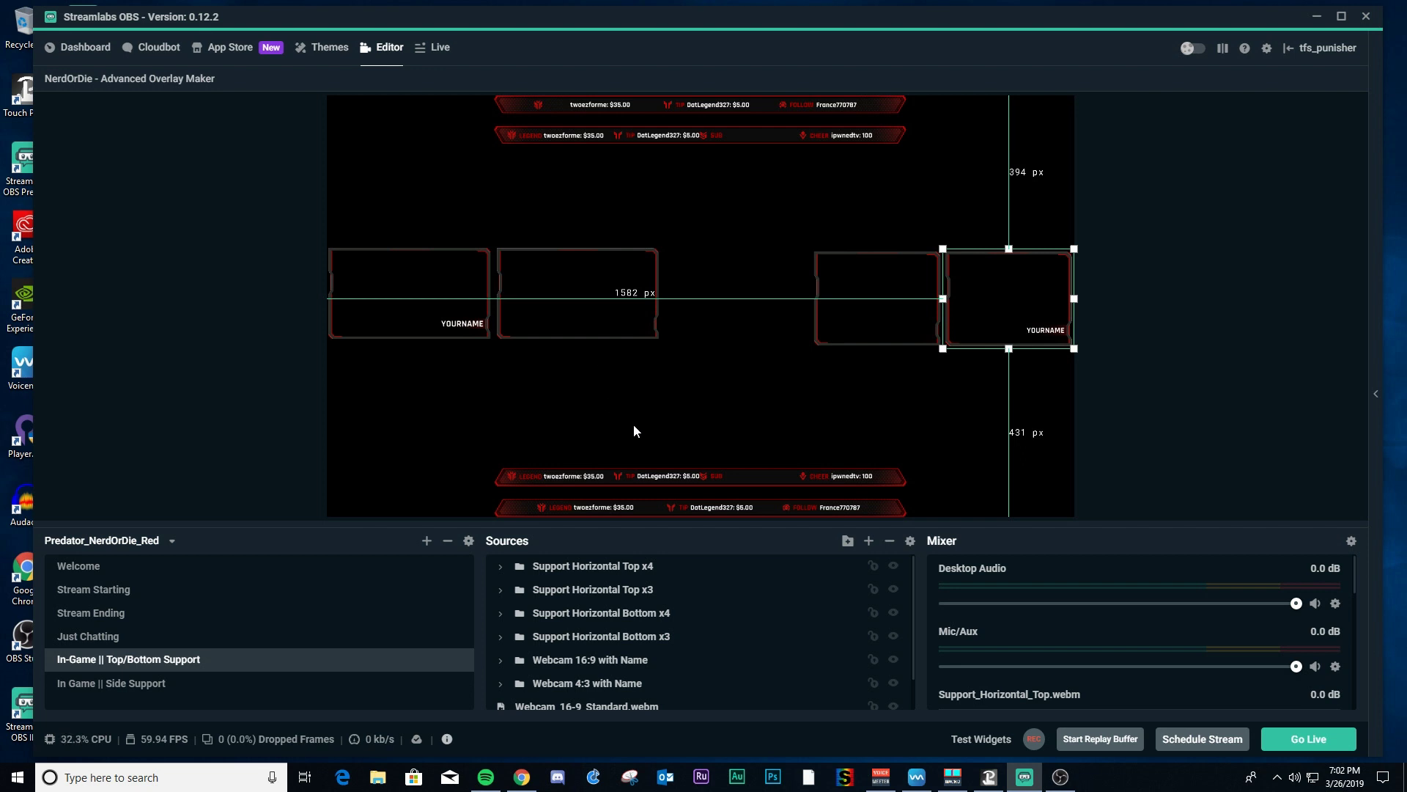
{"action": "scroll", "coordinate": [715, 558], "scroll_direction": "down", "scroll_amount": 2}
{"action": "scroll", "coordinate": [720, 597], "scroll_direction": "up", "scroll_amount": 2}
Switch to the In Game || Side Support scene.
{"action": "left_click", "coordinate": [152, 684]}
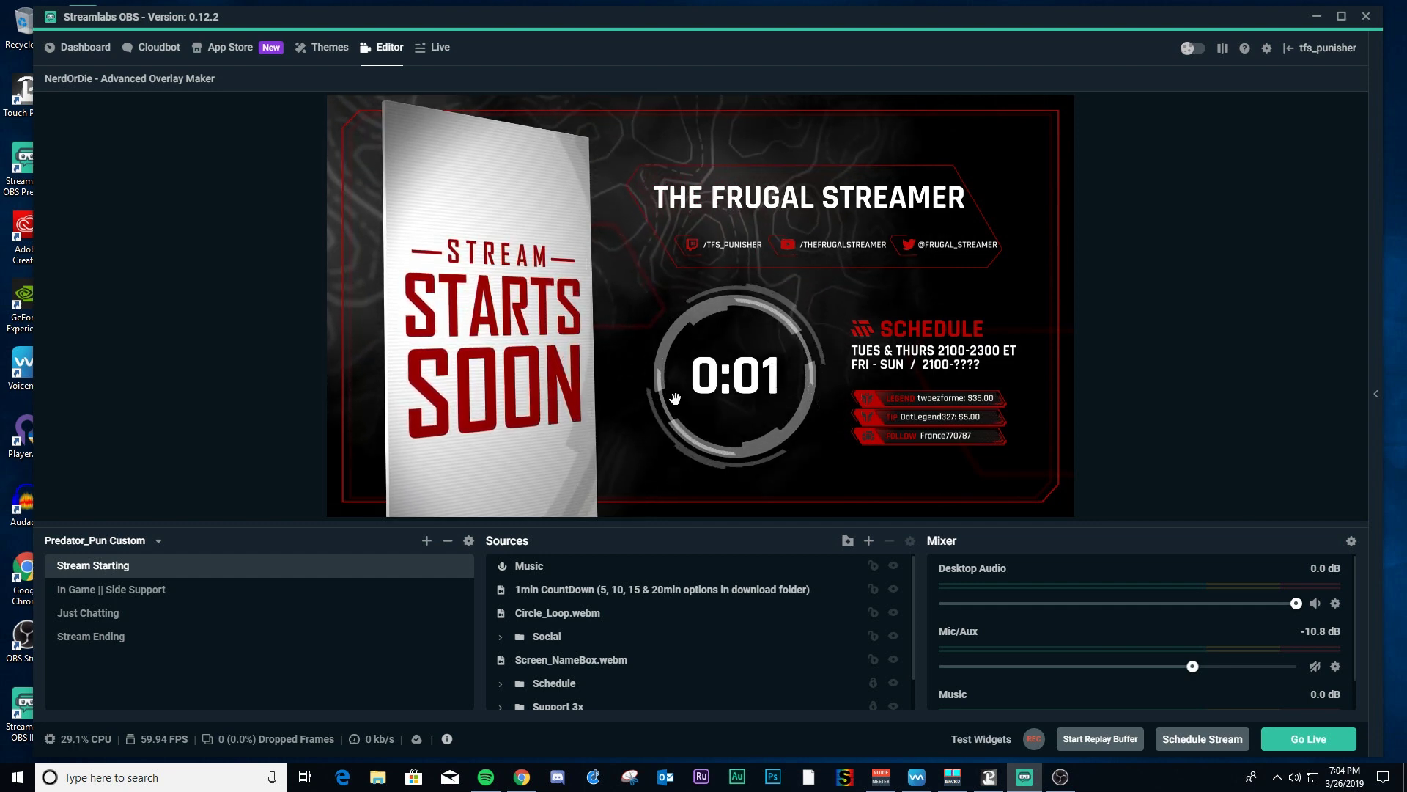
{"action": "scroll", "coordinate": [680, 592], "scroll_direction": "down", "scroll_amount": 1}
{"action": "scroll", "coordinate": [681, 609], "scroll_direction": "down", "scroll_amount": 1}
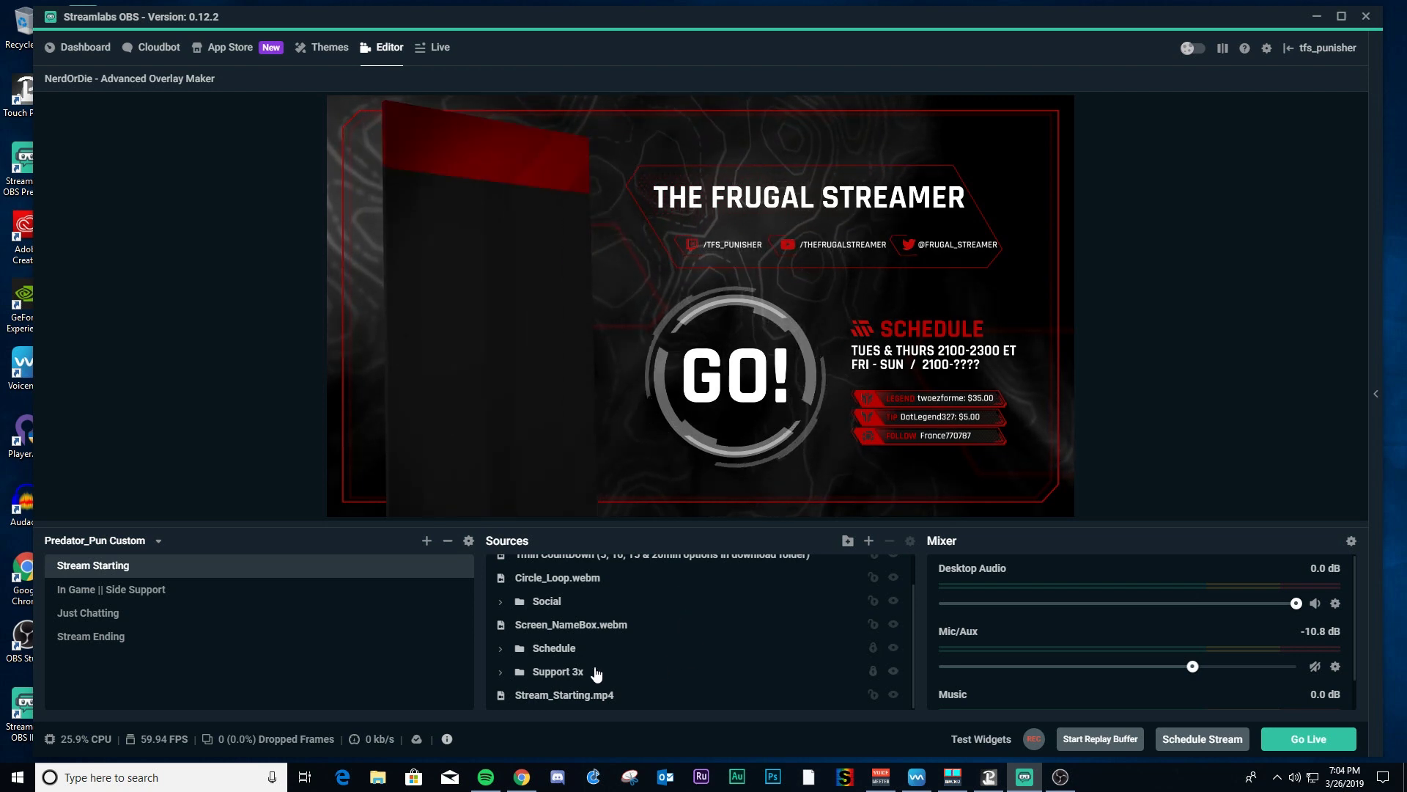
Expand the Schedule folder and select Schedule Line 1 and Schedule Line 2.
{"action": "left_click", "coordinate": [511, 652]}
{"action": "scroll", "coordinate": [557, 638], "scroll_direction": "down", "scroll_amount": 3}
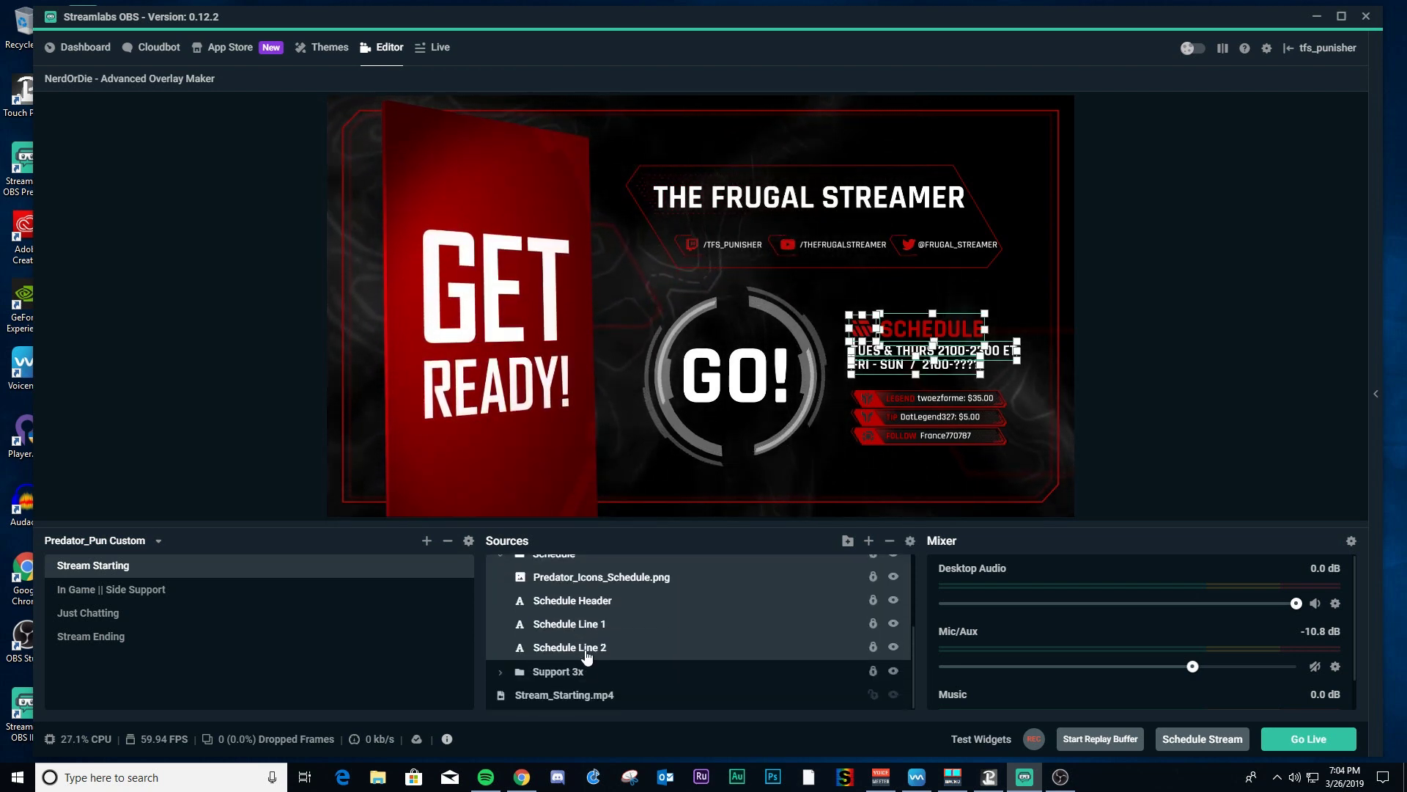
{"action": "left_click", "coordinate": [593, 624]}
{"action": "left_click", "coordinate": [593, 645]}
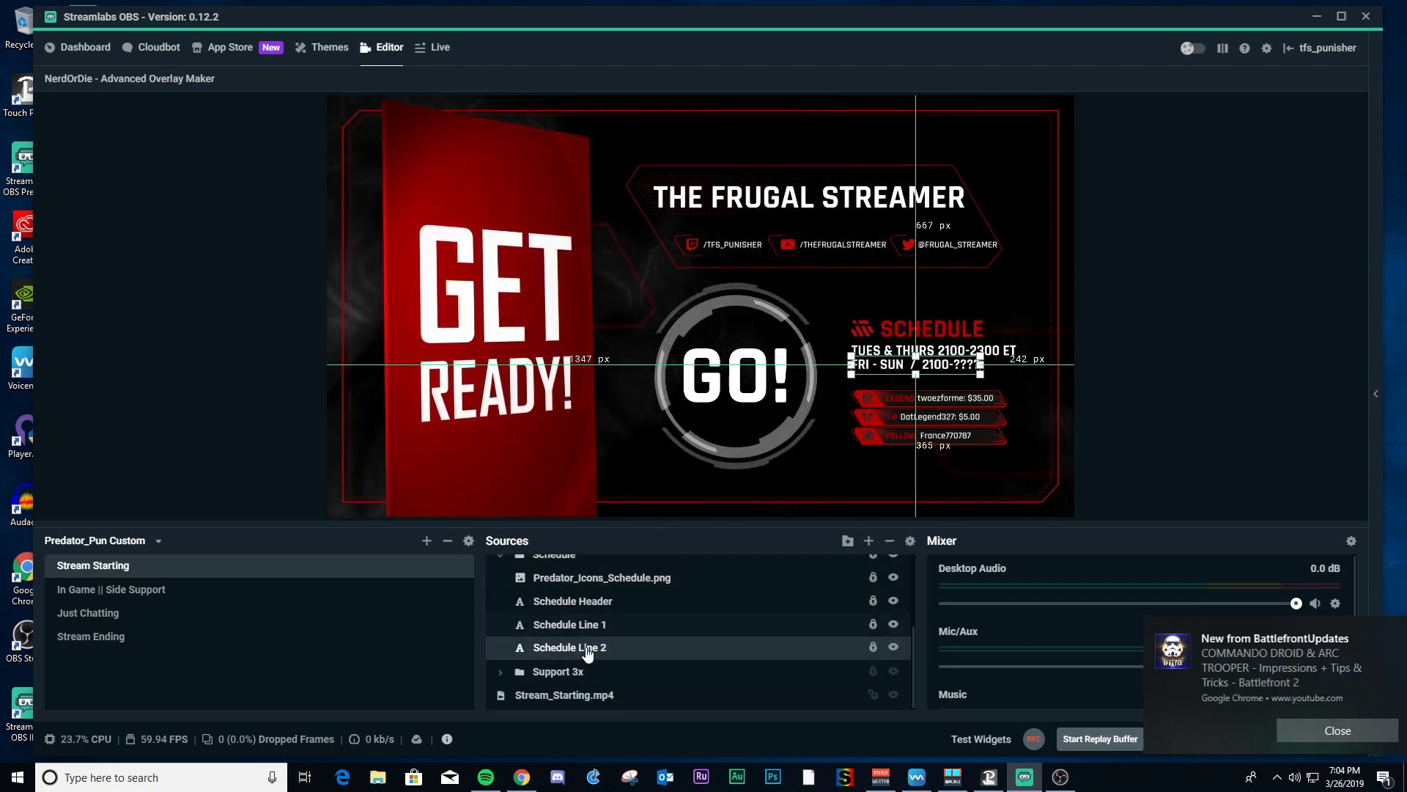
{"action": "scroll", "coordinate": [593, 645], "scroll_direction": "up", "scroll_amount": 4}
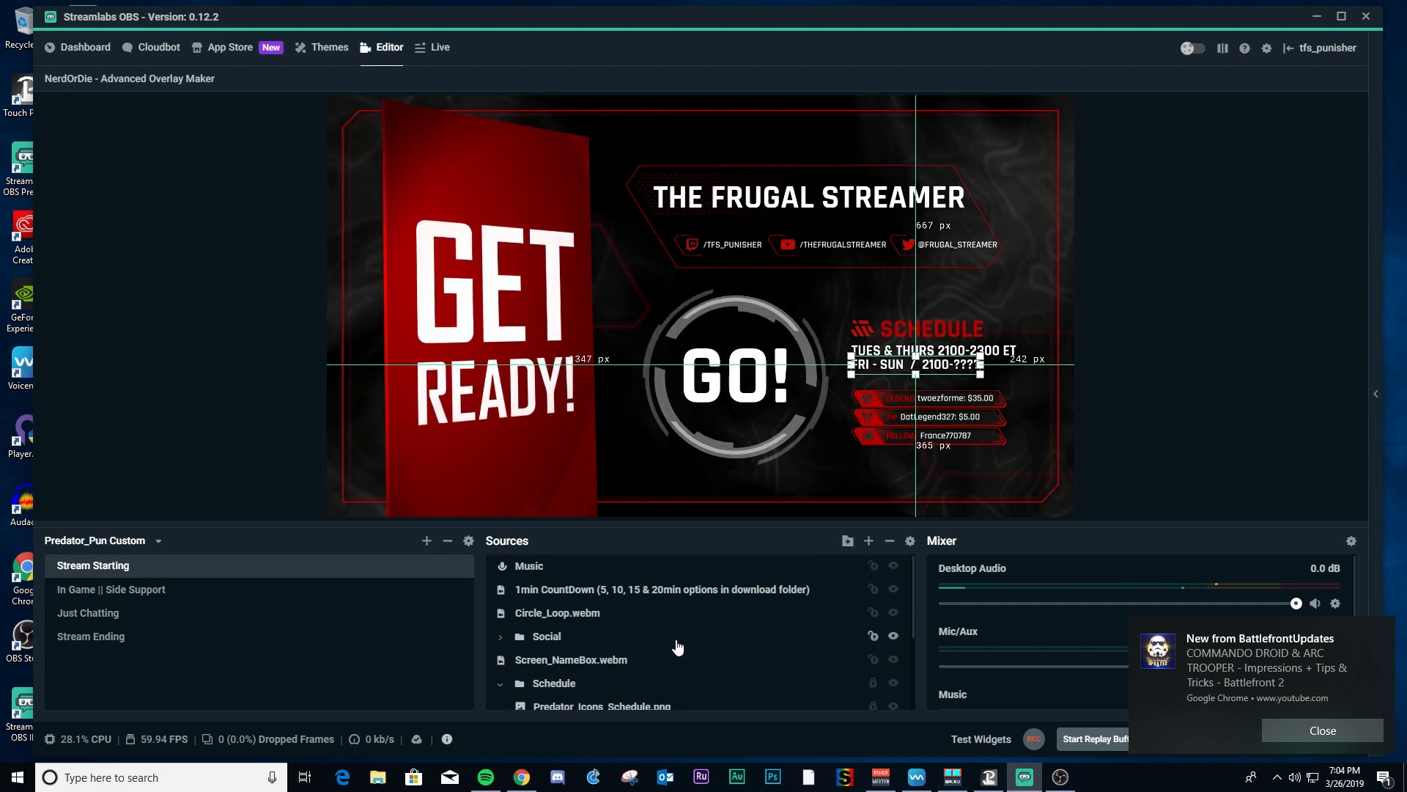
{"action": "scroll", "coordinate": [682, 634], "scroll_direction": "down", "scroll_amount": 2}
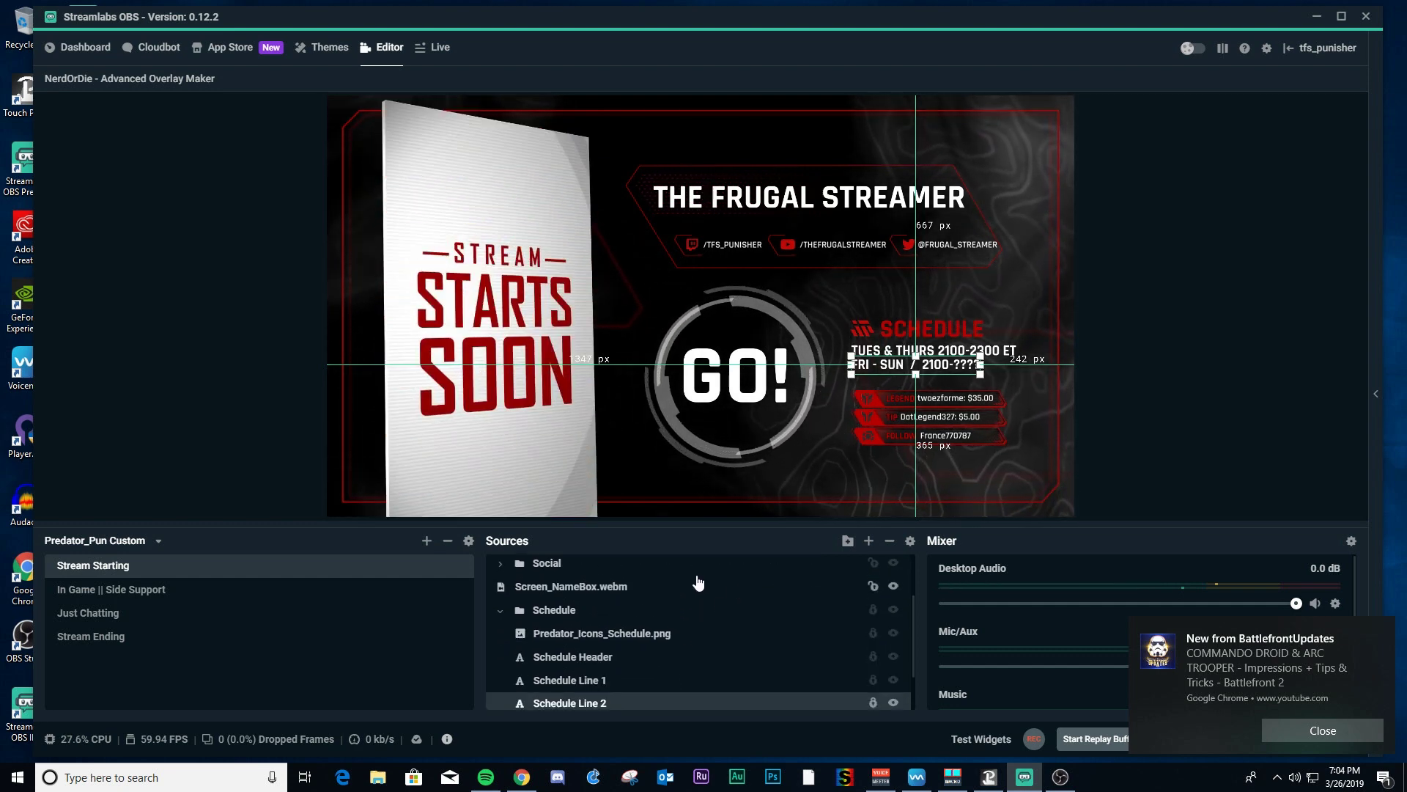
{"action": "scroll", "coordinate": [679, 560], "scroll_direction": "down", "scroll_amount": 2}
{"action": "scroll", "coordinate": [692, 561], "scroll_direction": "up", "scroll_amount": 5}
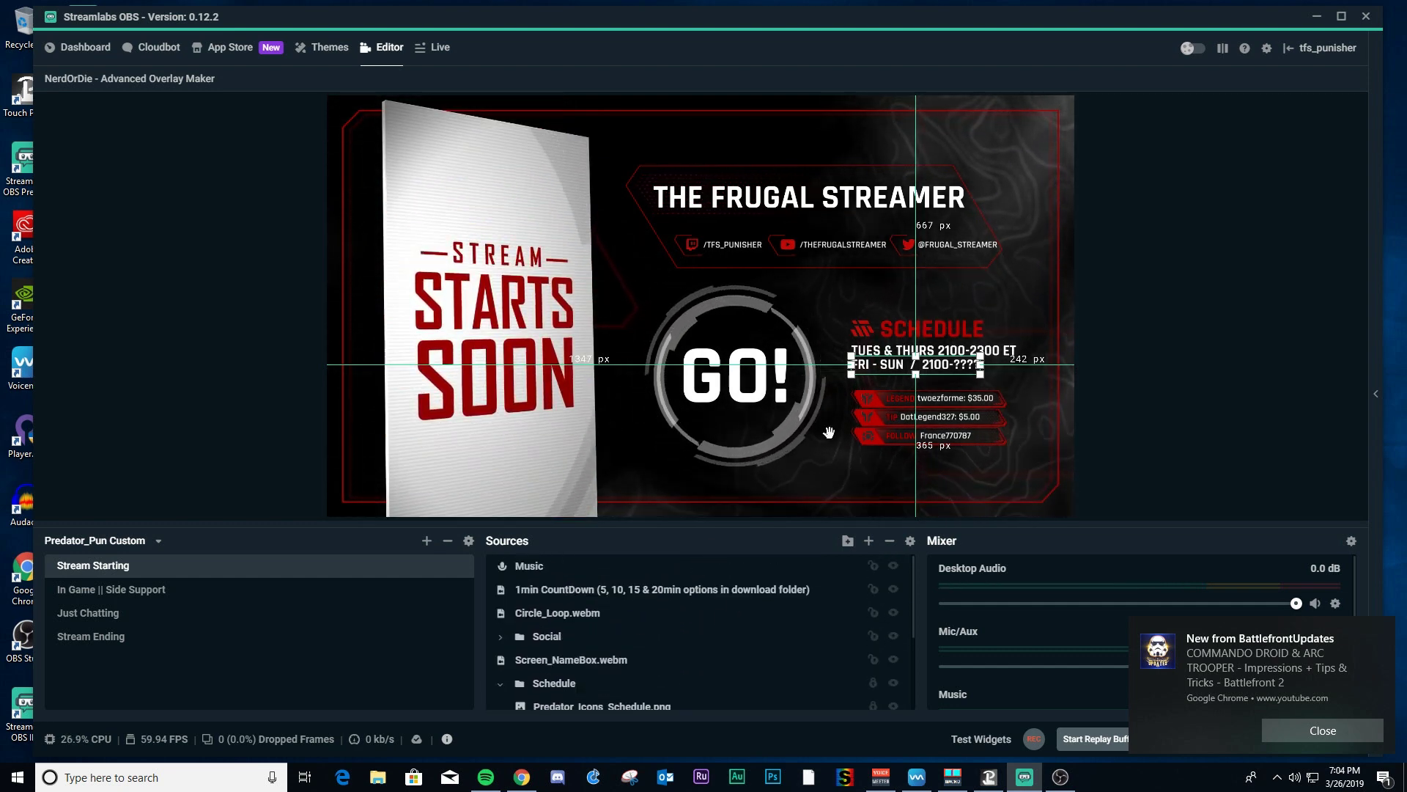
In In Game || Side Support, select the NDI Source, Webcam 16:9 with Name, and Alert Box sources.
{"action": "left_click", "coordinate": [131, 594]}
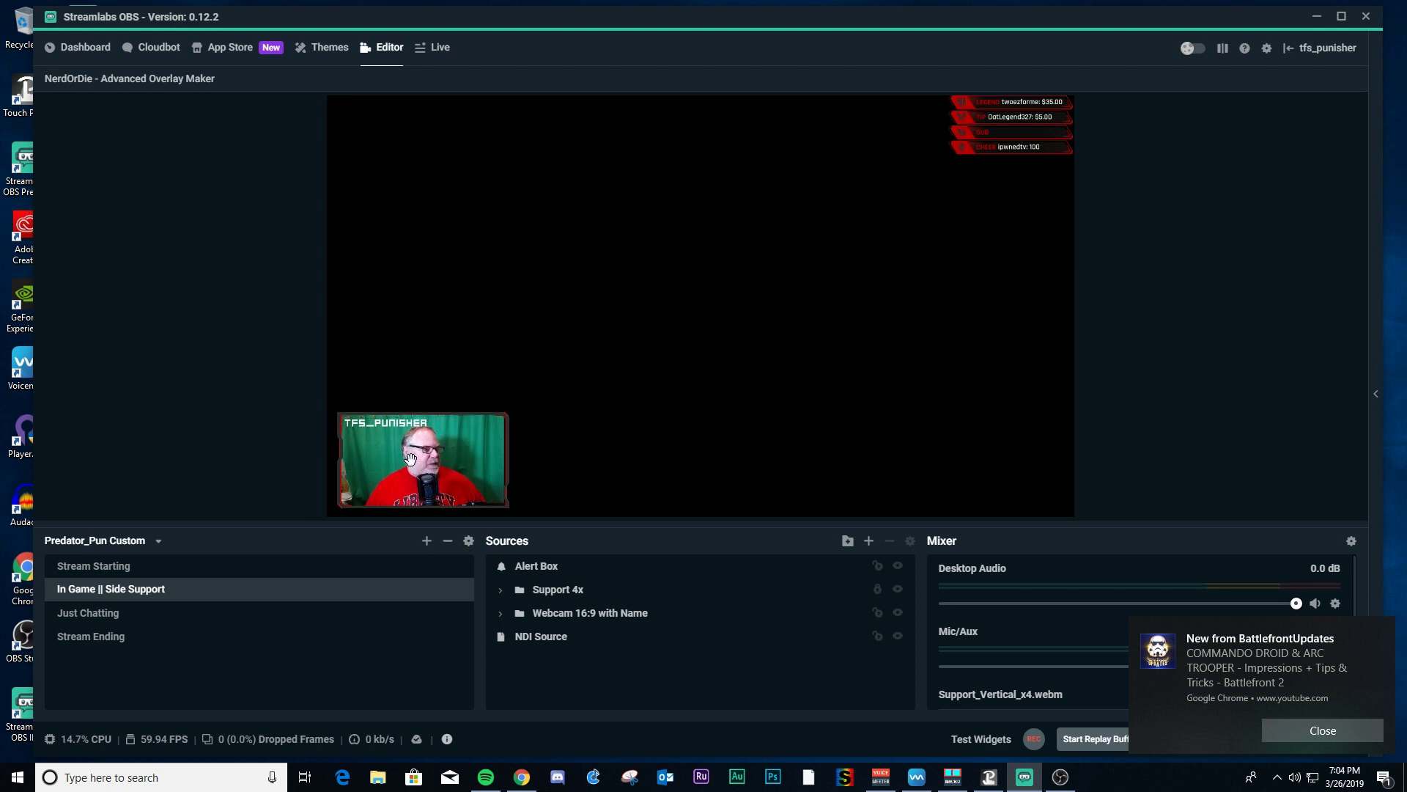
{"action": "left_click", "coordinate": [542, 639]}
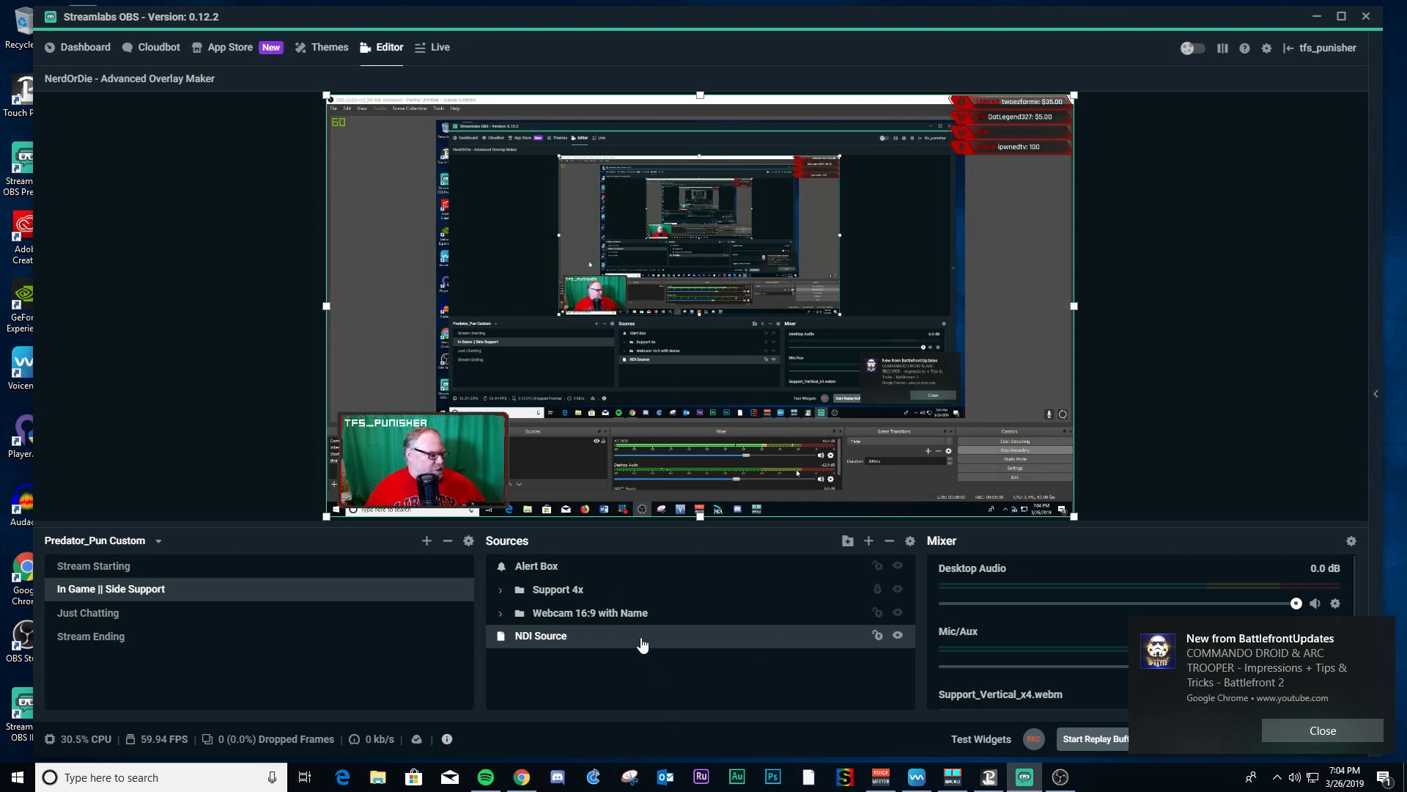
{"action": "left_click", "coordinate": [612, 615]}
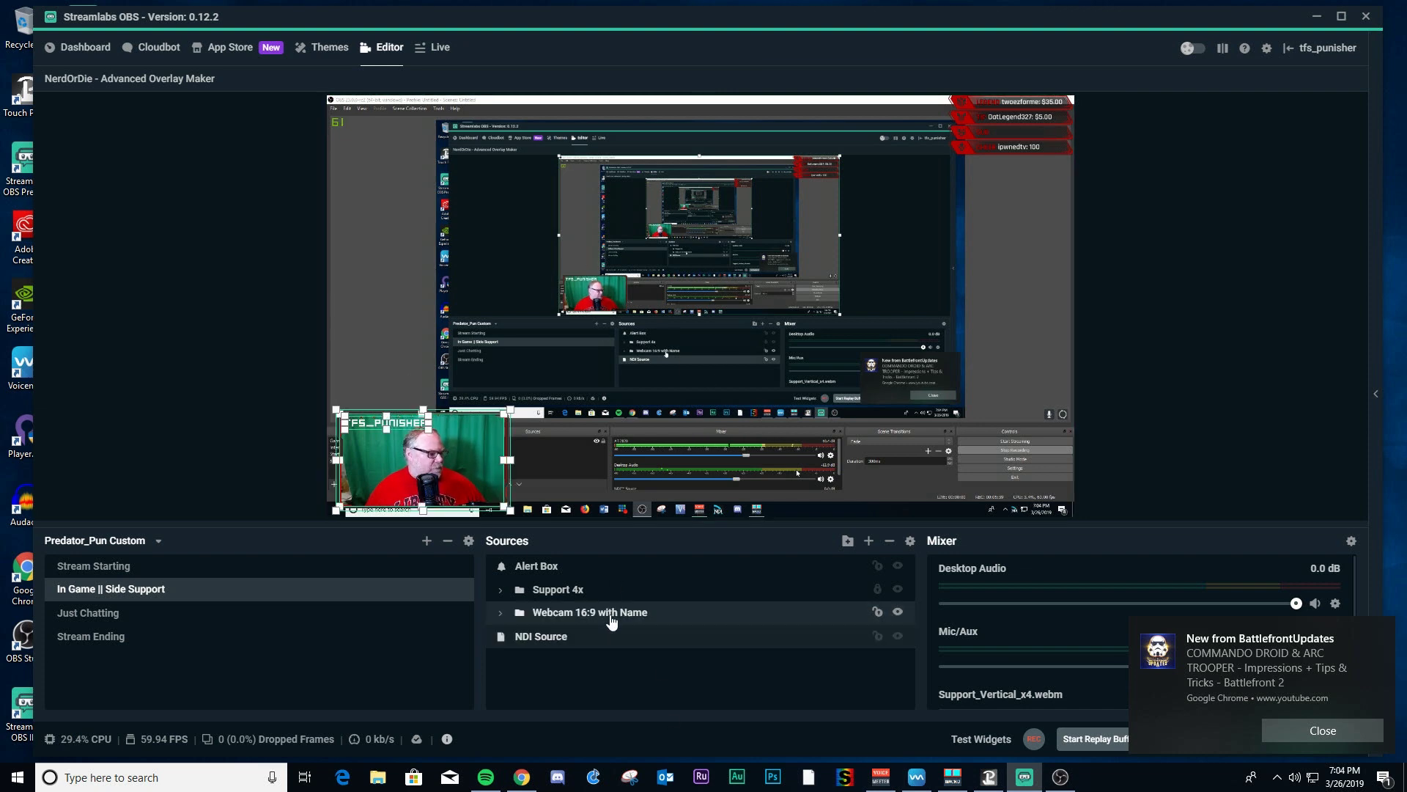
{"action": "left_click", "coordinate": [634, 575]}
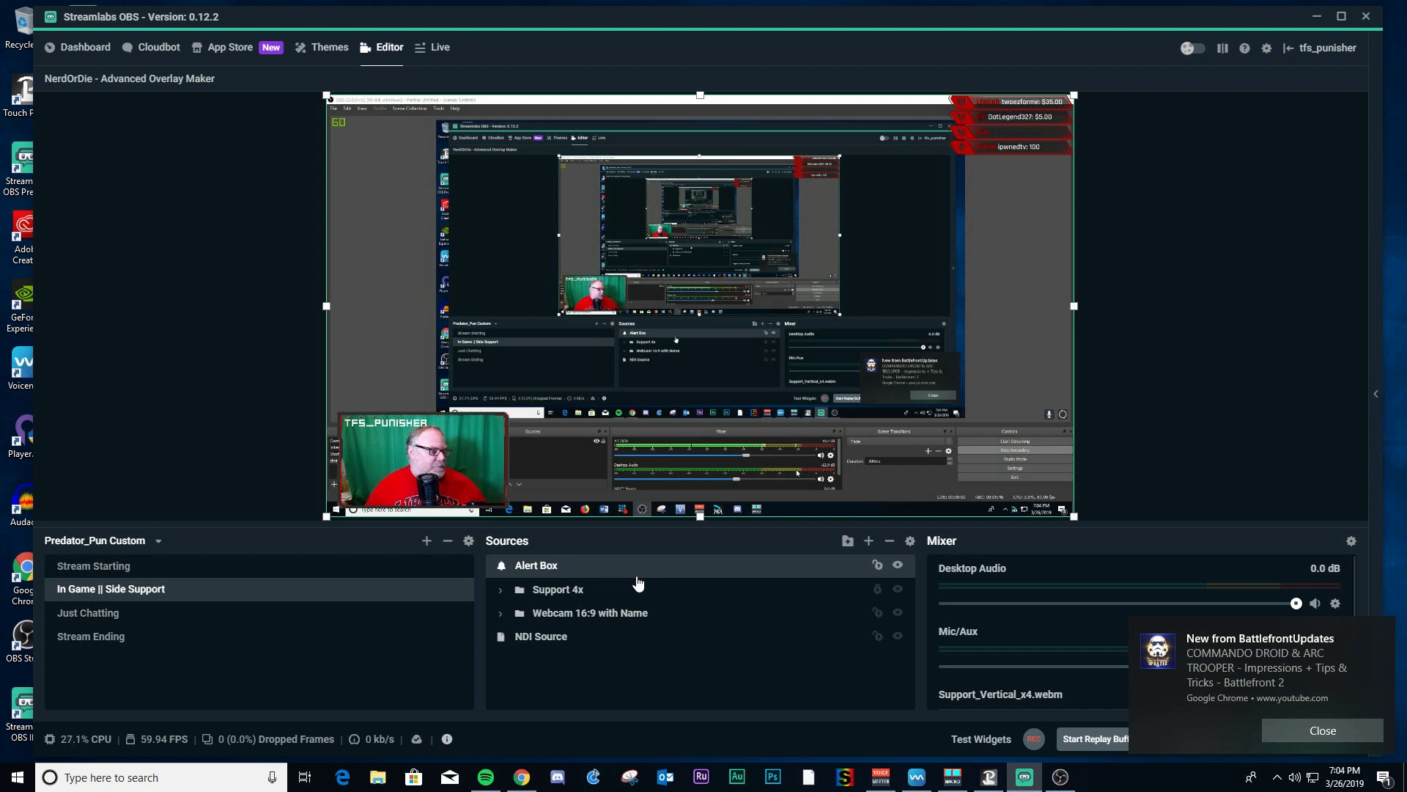
Open the dashboard, then go from the red overlay file's location to the Predator_Alerts folder.
{"action": "left_click", "coordinate": [85, 47]}
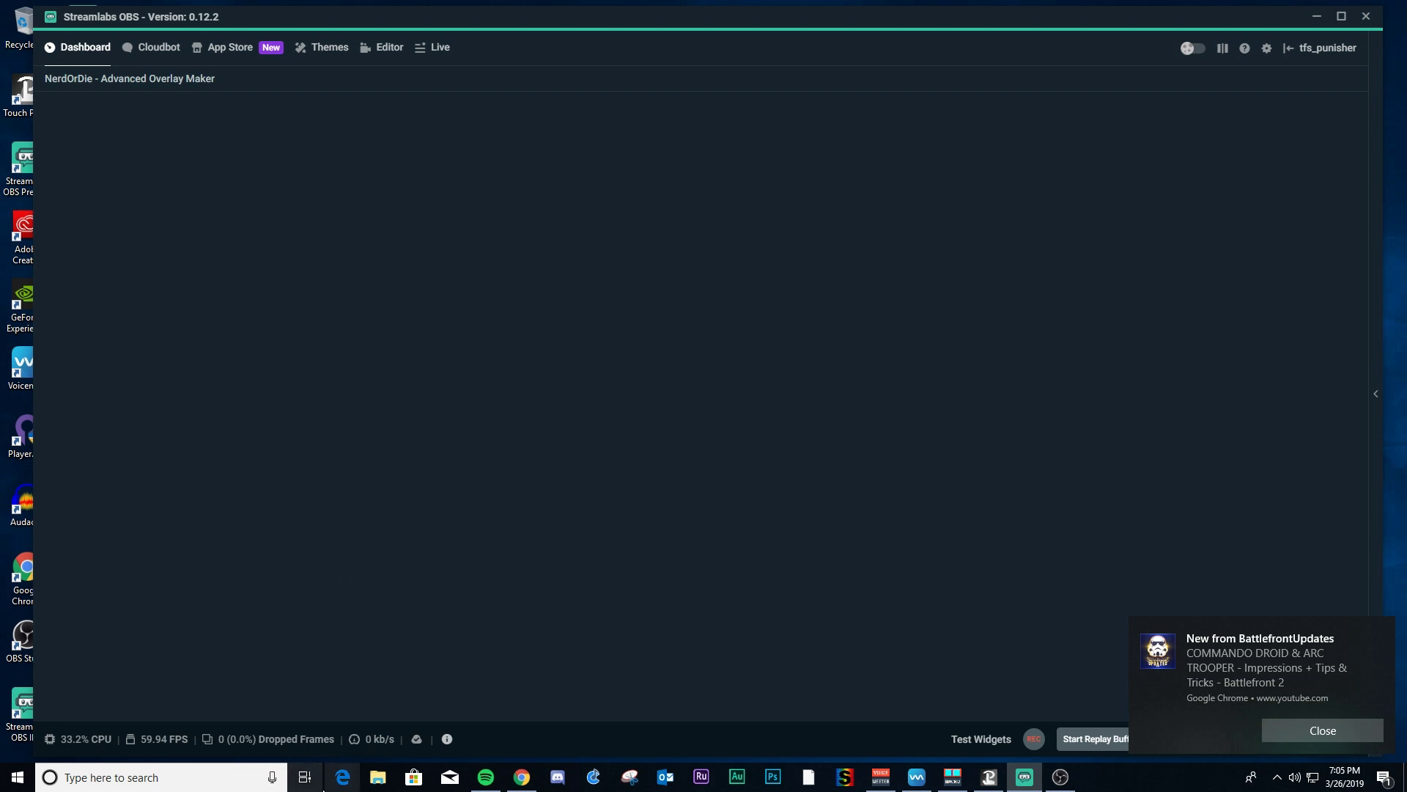
{"action": "left_click", "coordinate": [380, 774]}
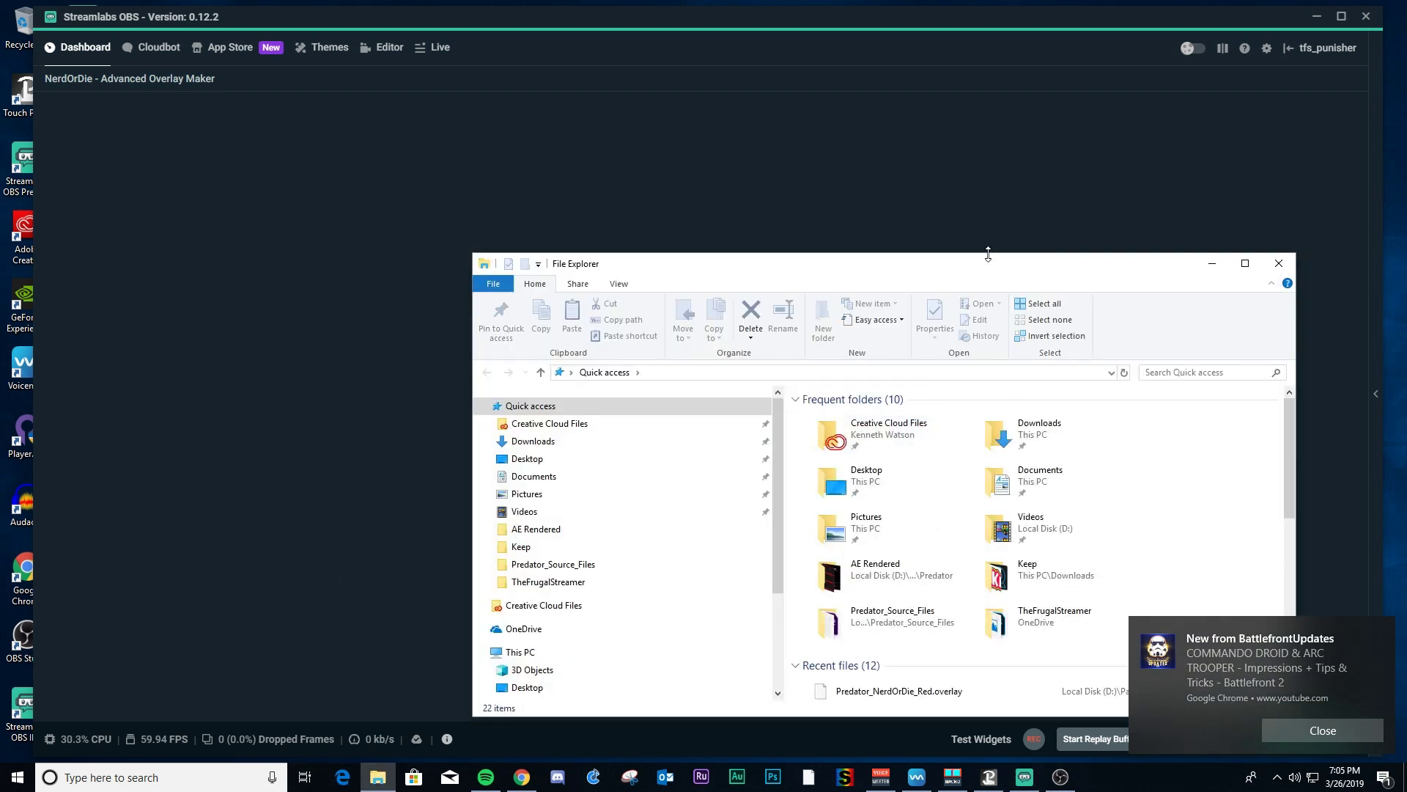
{"action": "left_click_drag", "start_coordinate": [988, 254], "coordinate": [913, 55]}
{"action": "scroll", "coordinate": [701, 390], "scroll_direction": "down", "scroll_amount": 1}
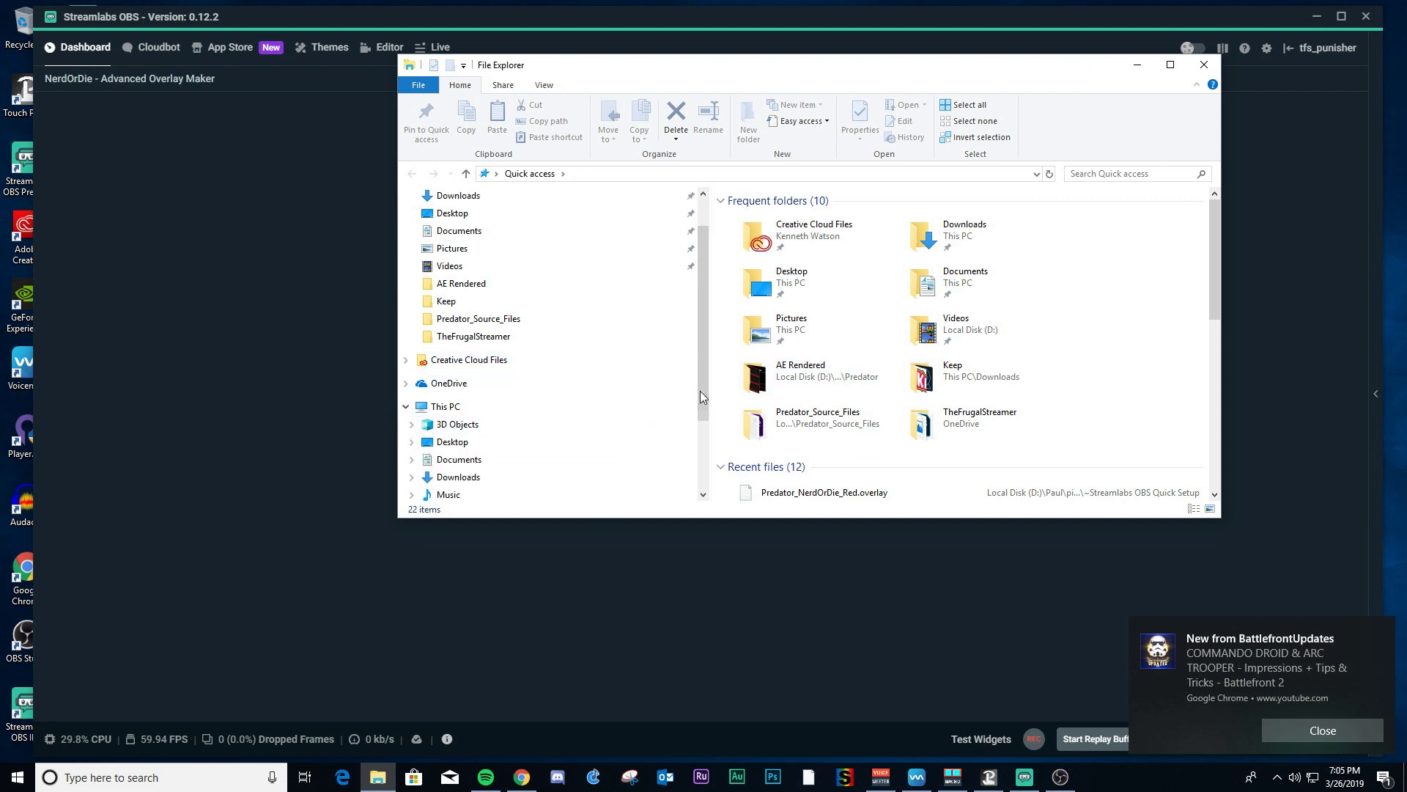
{"action": "right_click", "coordinate": [824, 498]}
{"action": "left_click", "coordinate": [876, 463]}
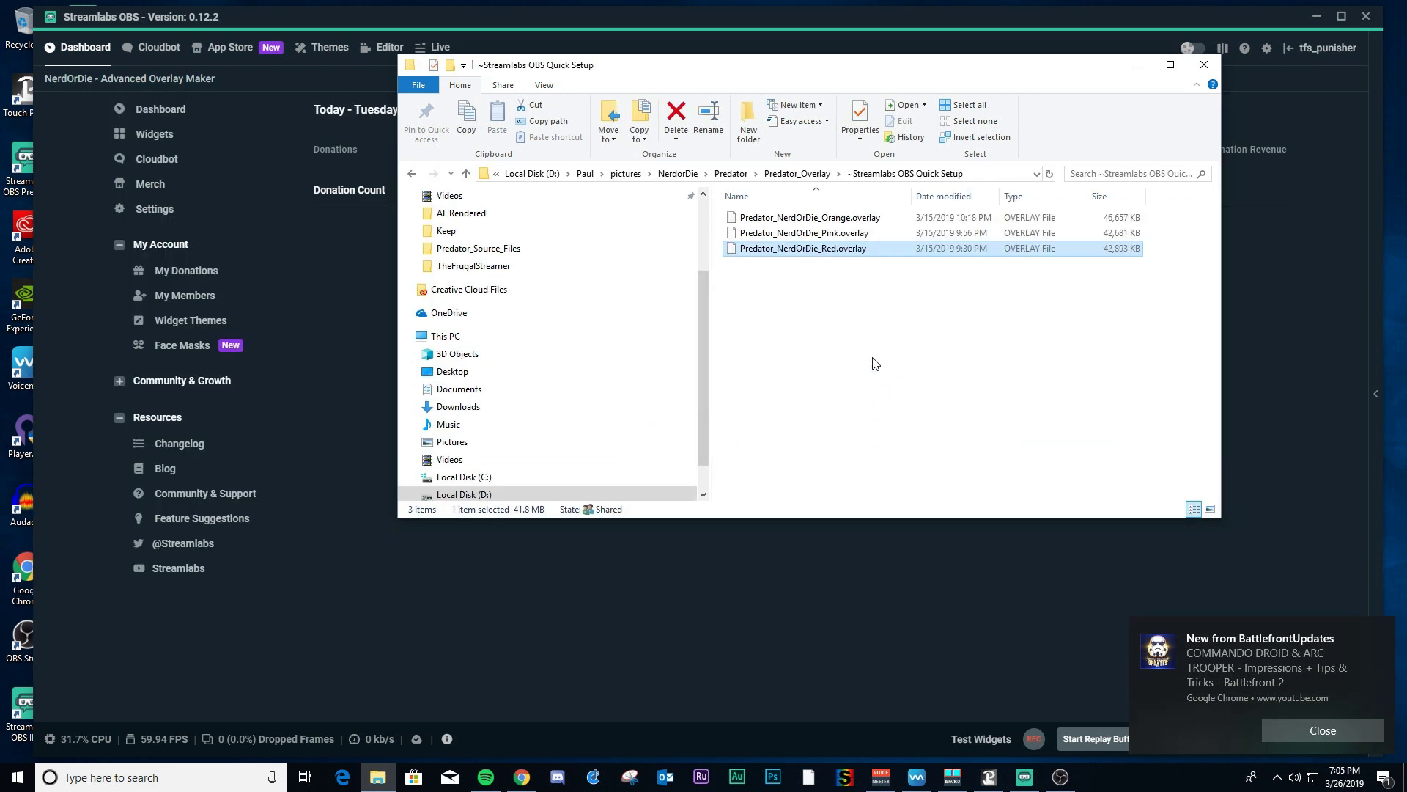
{"action": "left_click", "coordinate": [731, 173]}
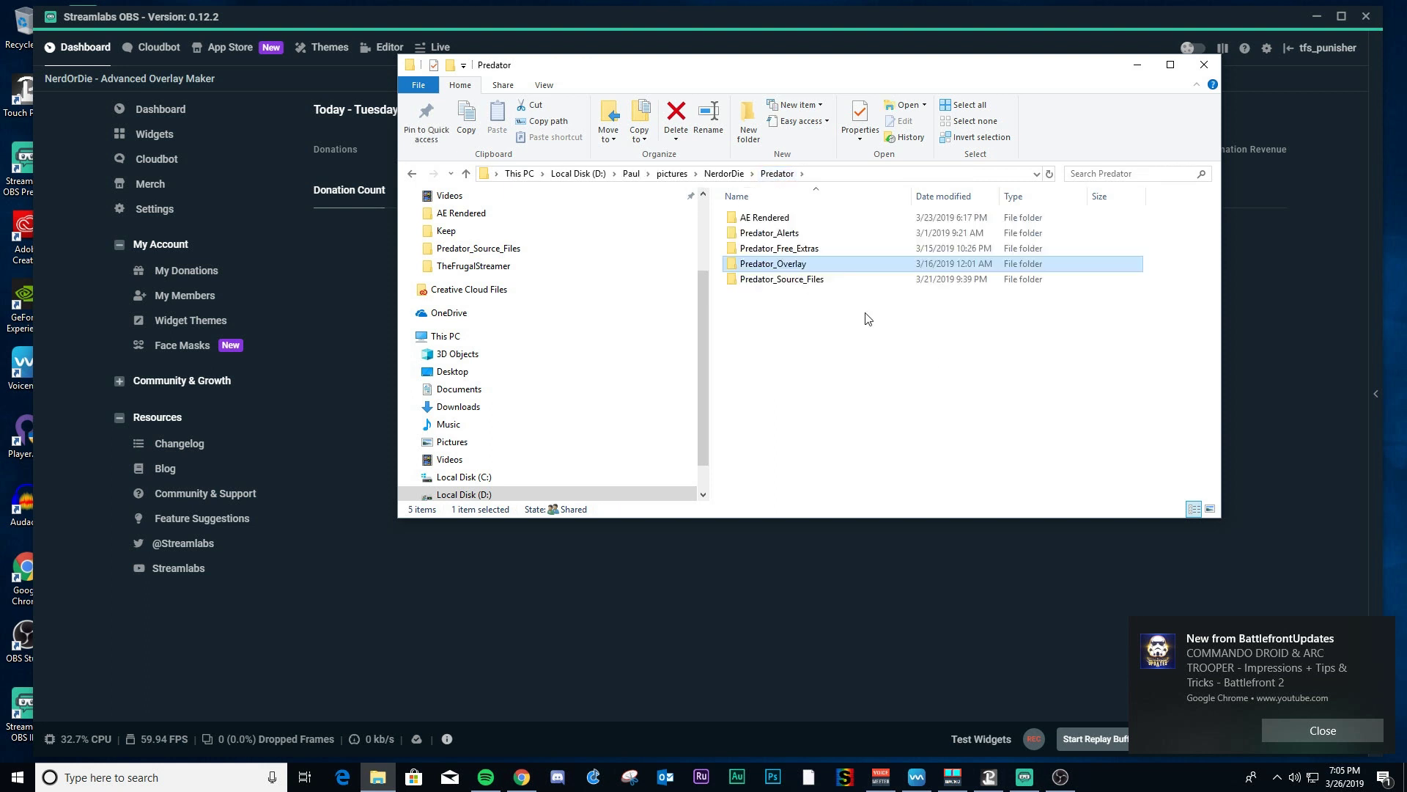
{"action": "double_click", "coordinate": [789, 234]}
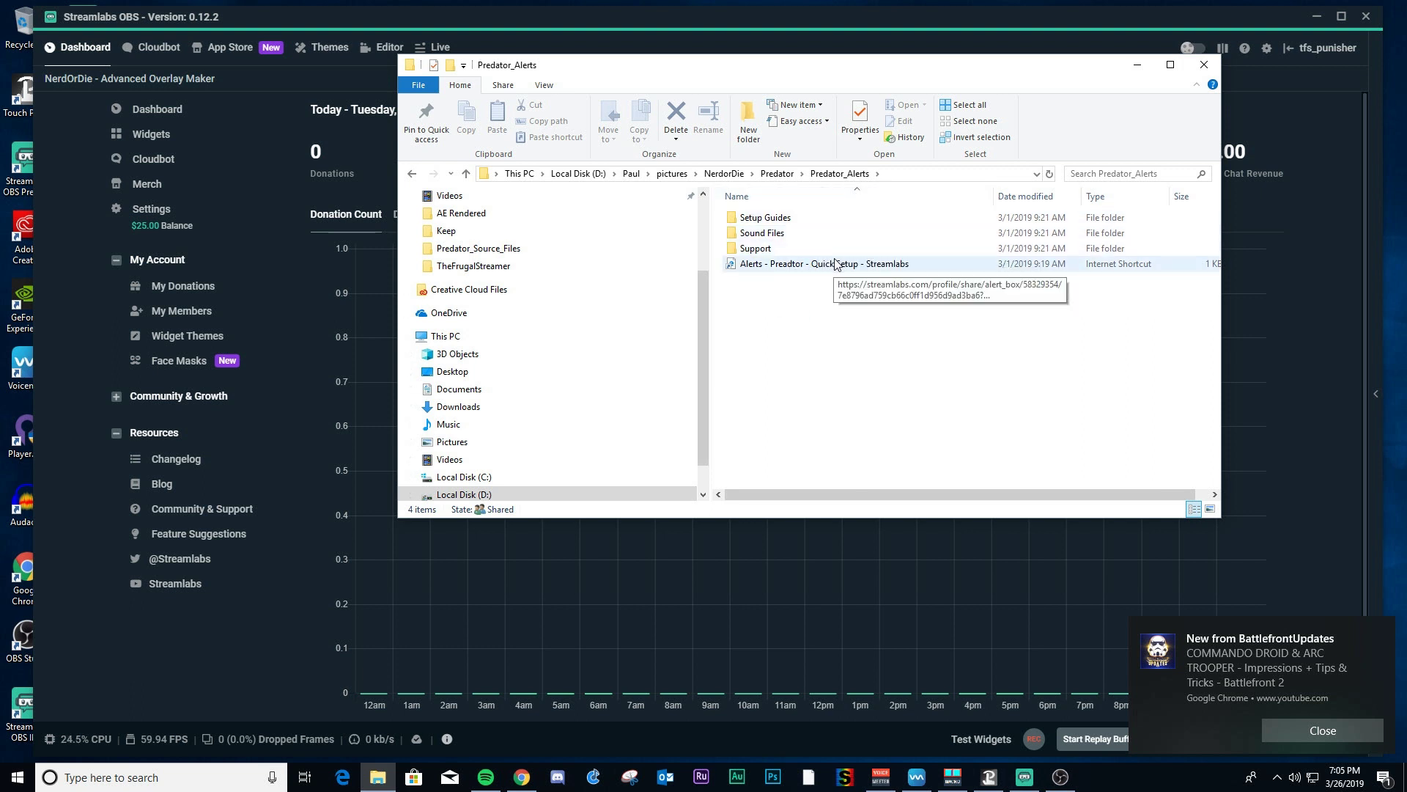
Close File Explorer and replace Prestige Theme with Apex on the Widget Themes page.
{"action": "left_click", "coordinate": [1206, 63]}
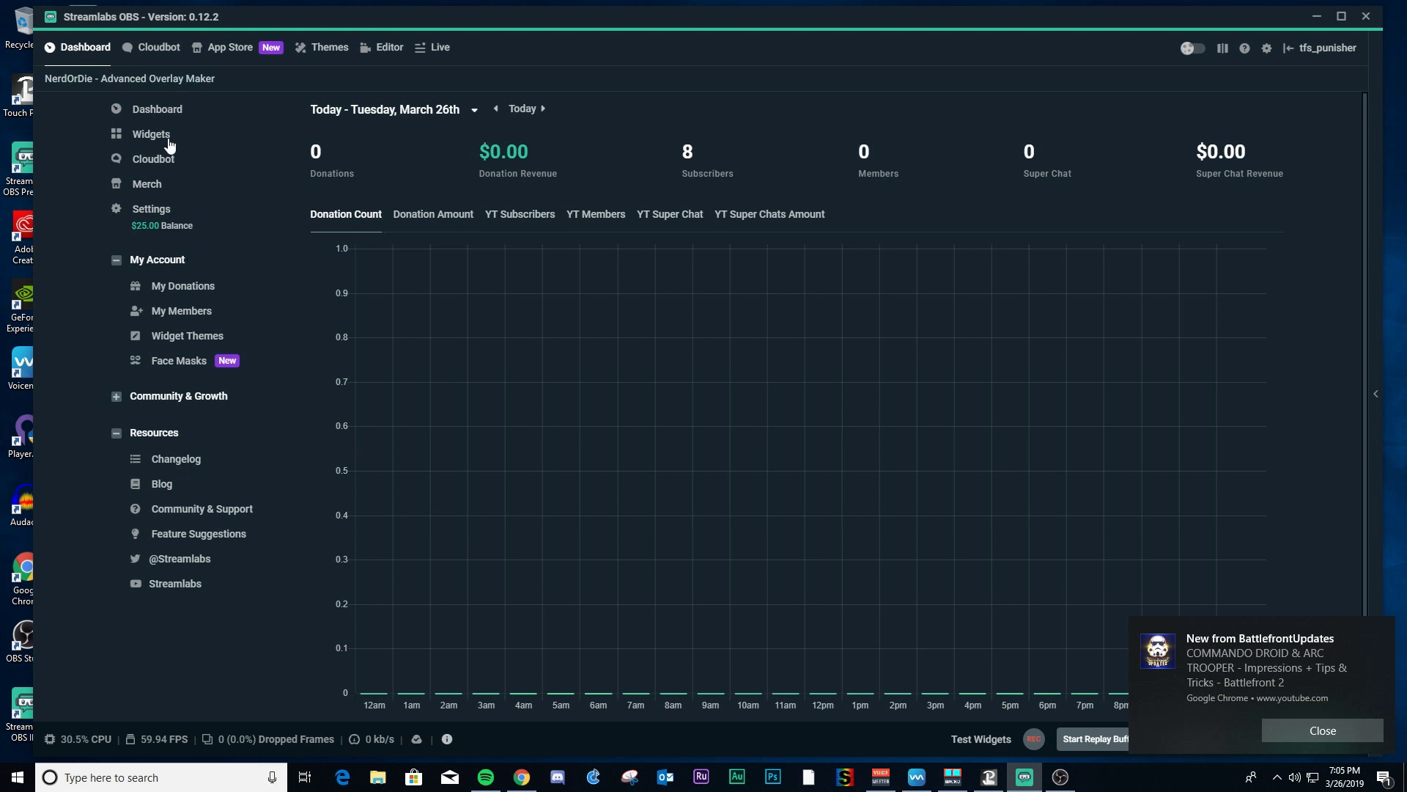
{"action": "left_click", "coordinate": [248, 336]}
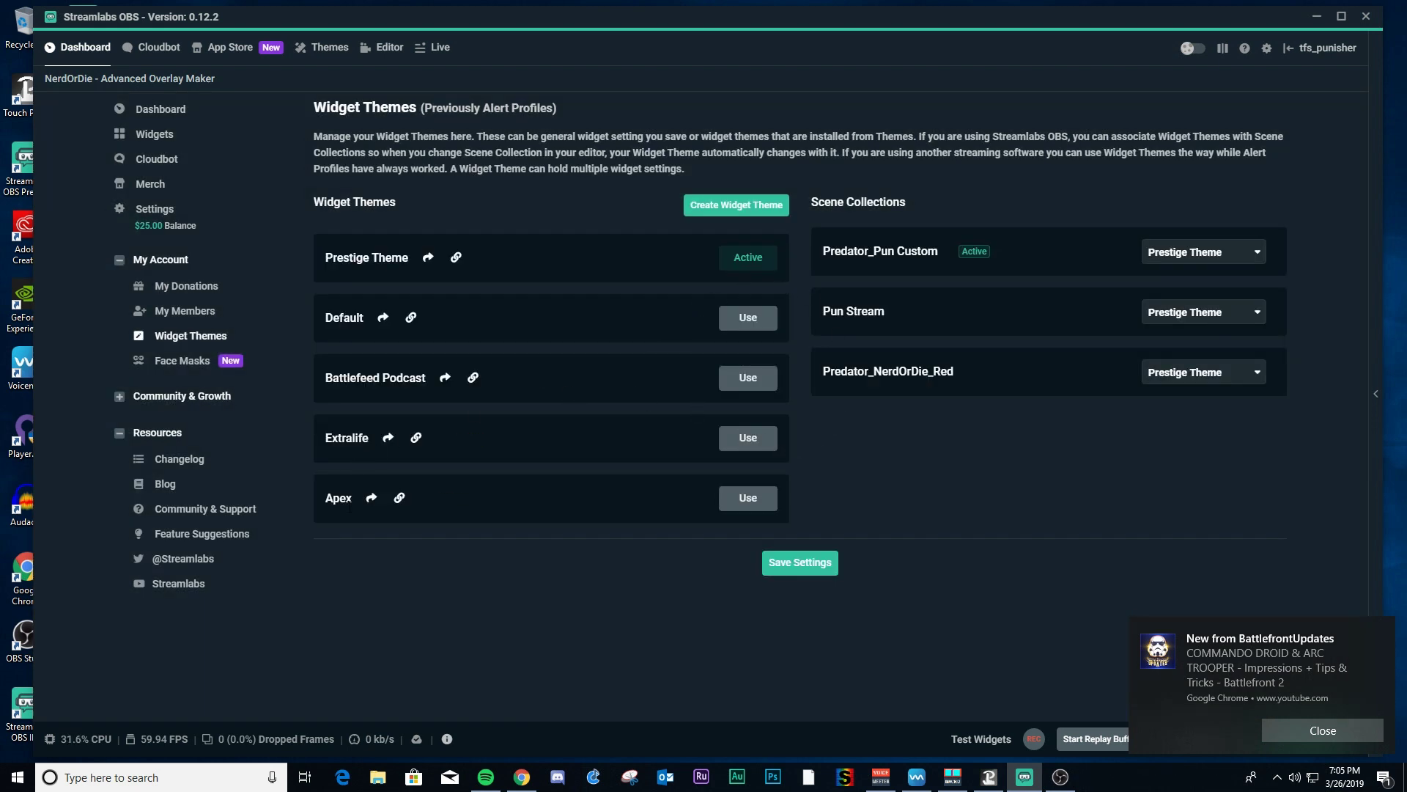
{"action": "left_click", "coordinate": [750, 504]}
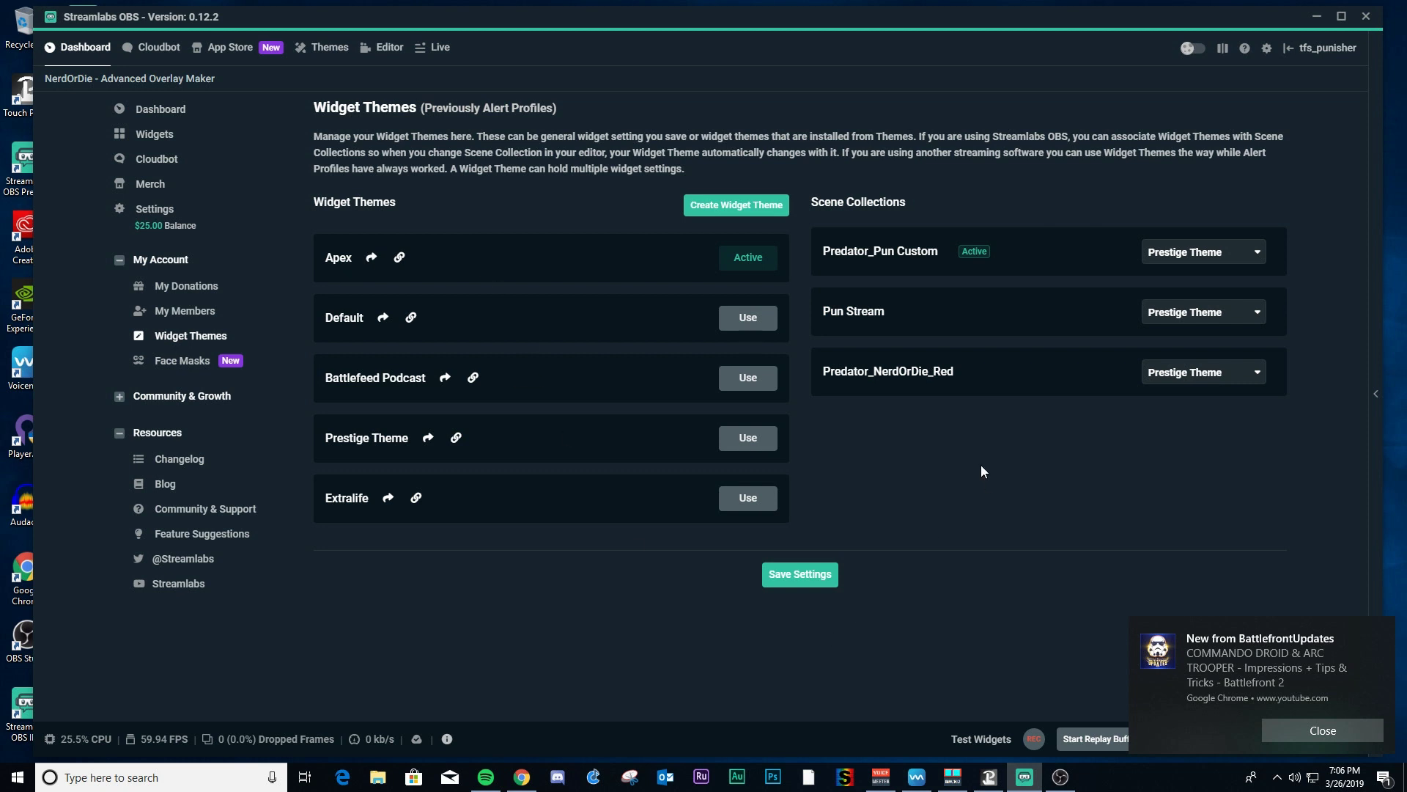
Back in the Editor, play a Subscriber test alert from Test Widgets.
{"action": "left_click", "coordinate": [386, 50]}
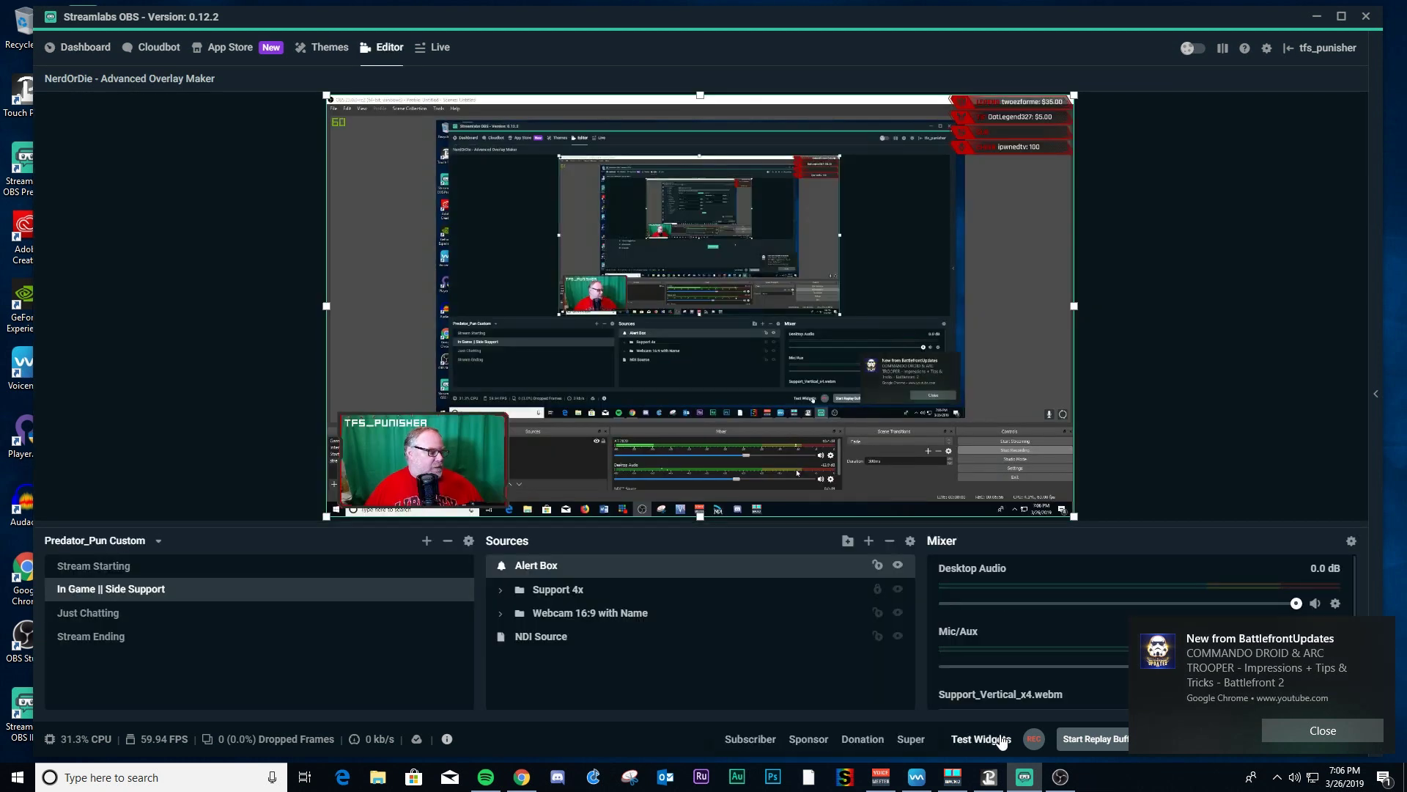
{"action": "left_click", "coordinate": [749, 741]}
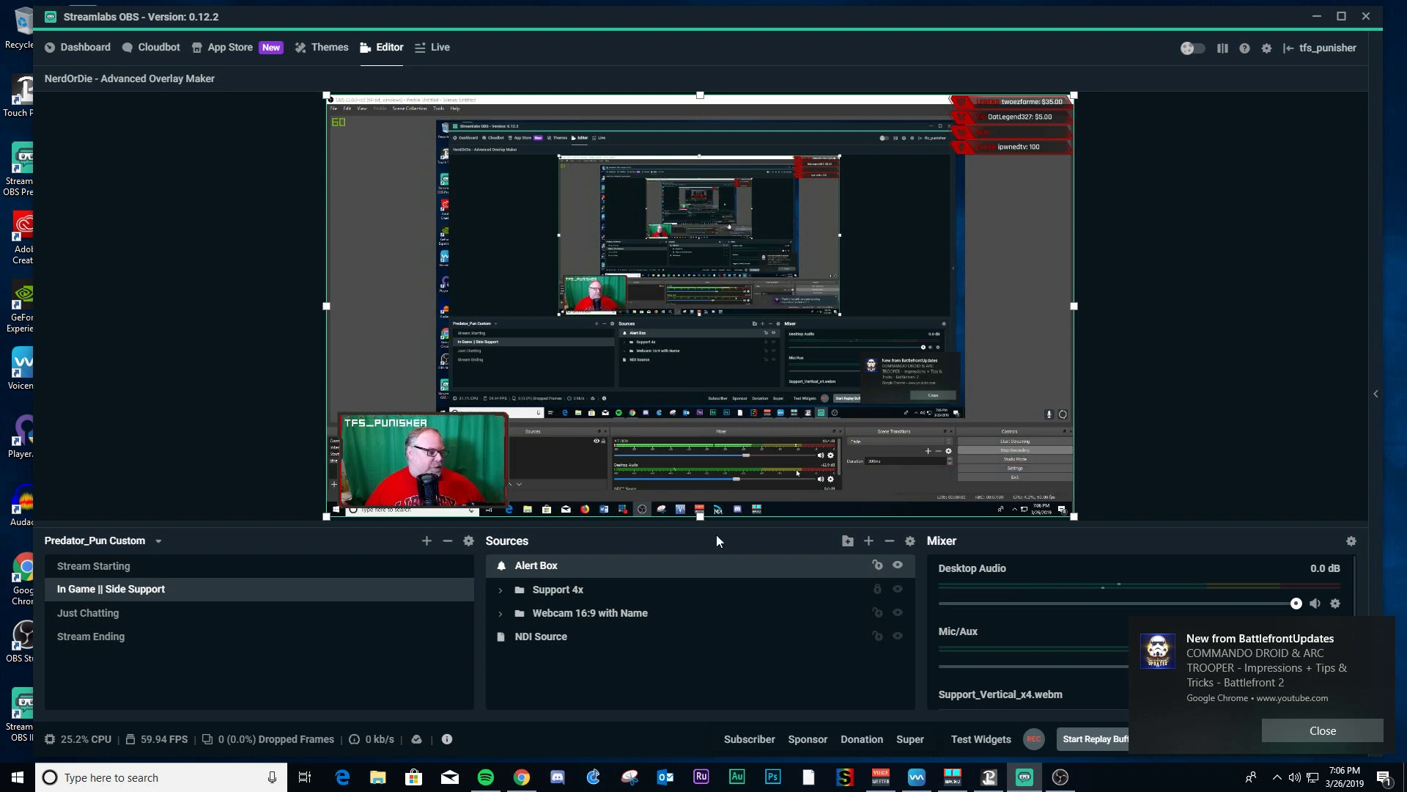
{"action": "right_click", "coordinate": [788, 573]}
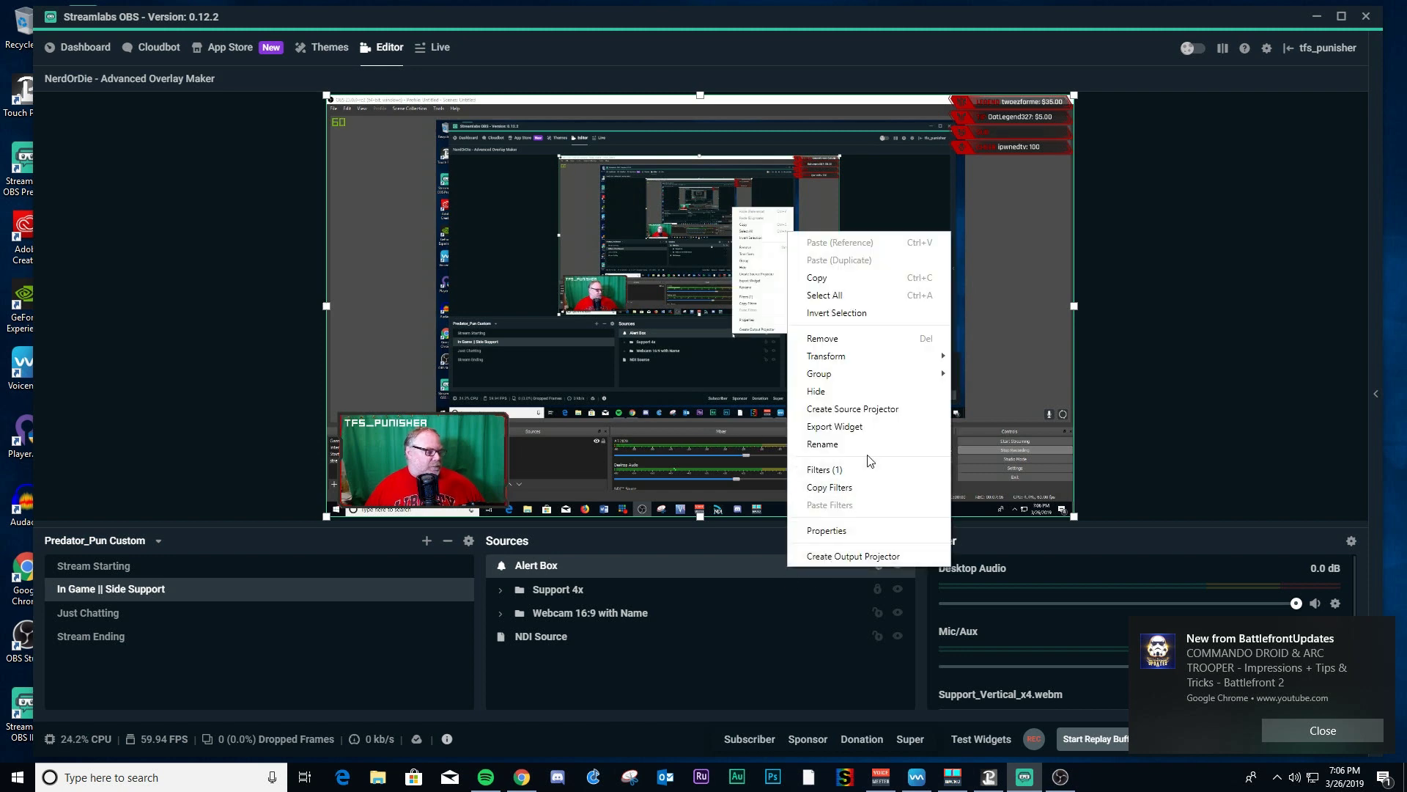
{"action": "left_click", "coordinate": [866, 477]}
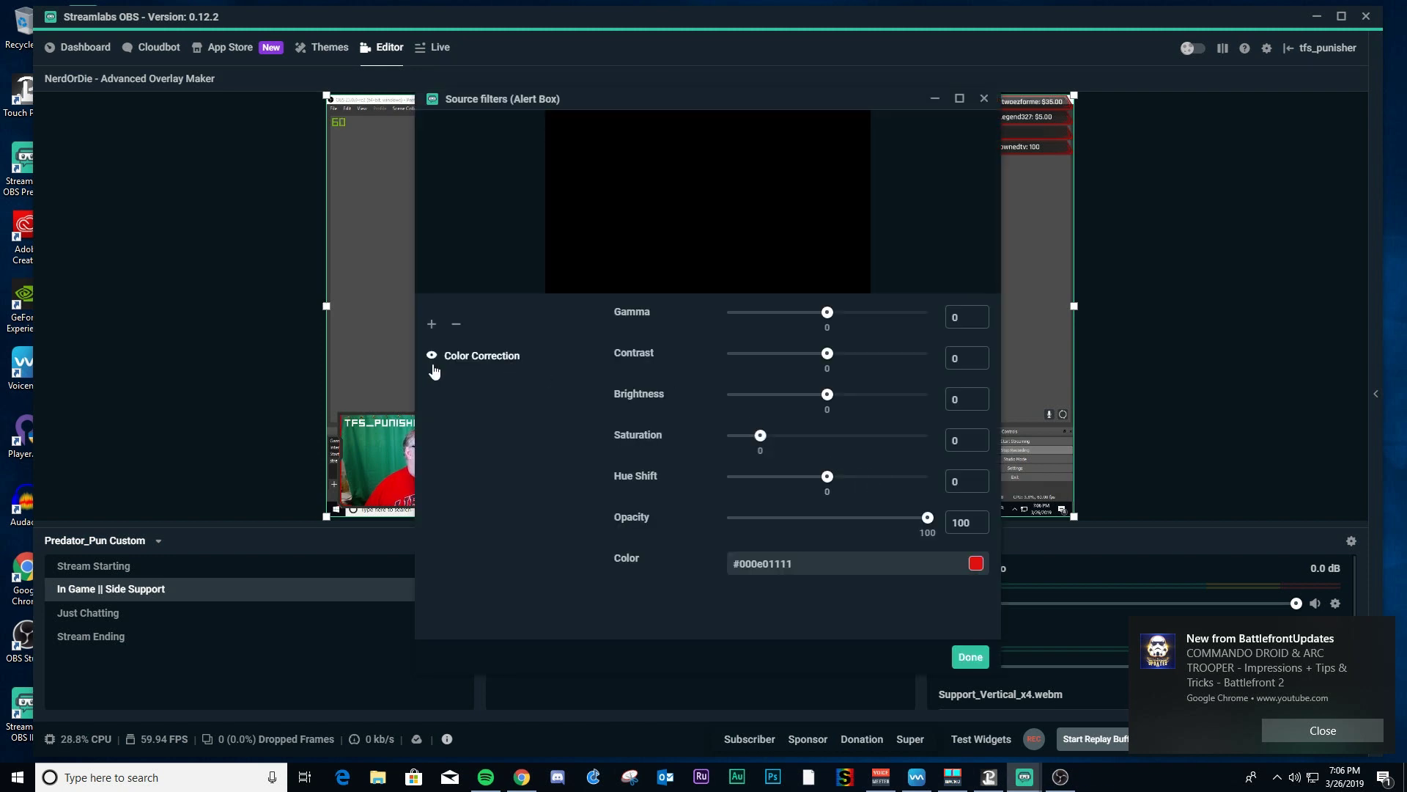
{"action": "left_click", "coordinate": [431, 325]}
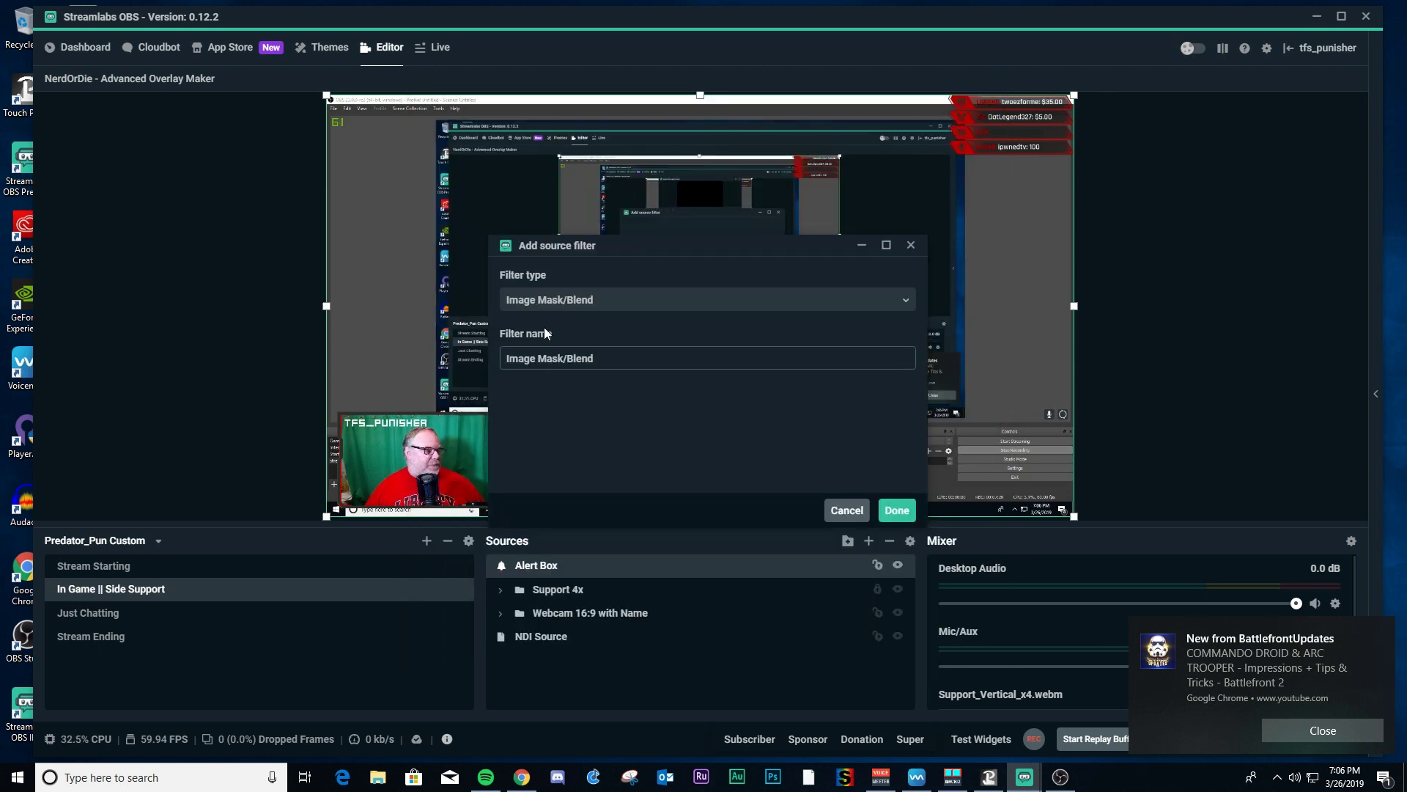
{"action": "left_click", "coordinate": [550, 304]}
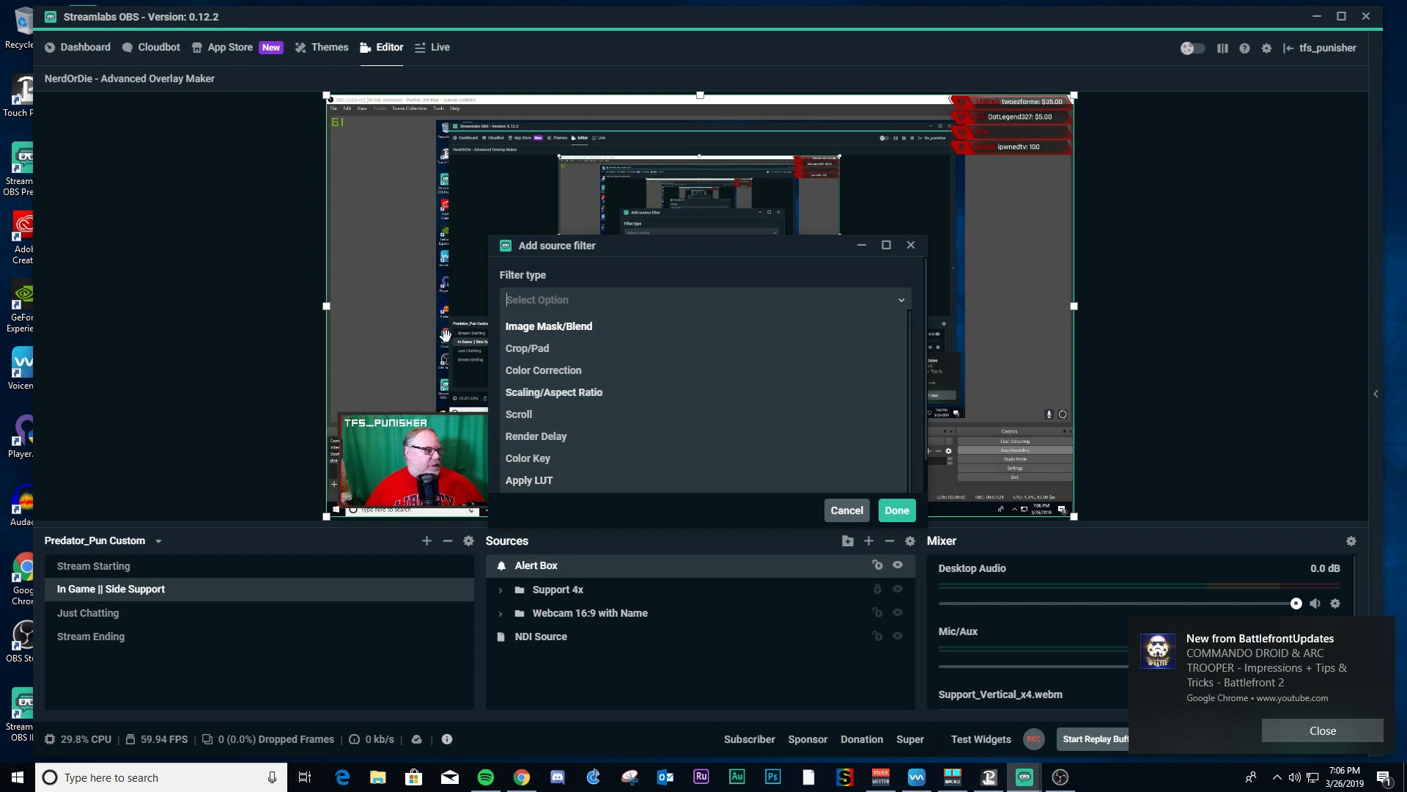
{"action": "left_click", "coordinate": [836, 510]}
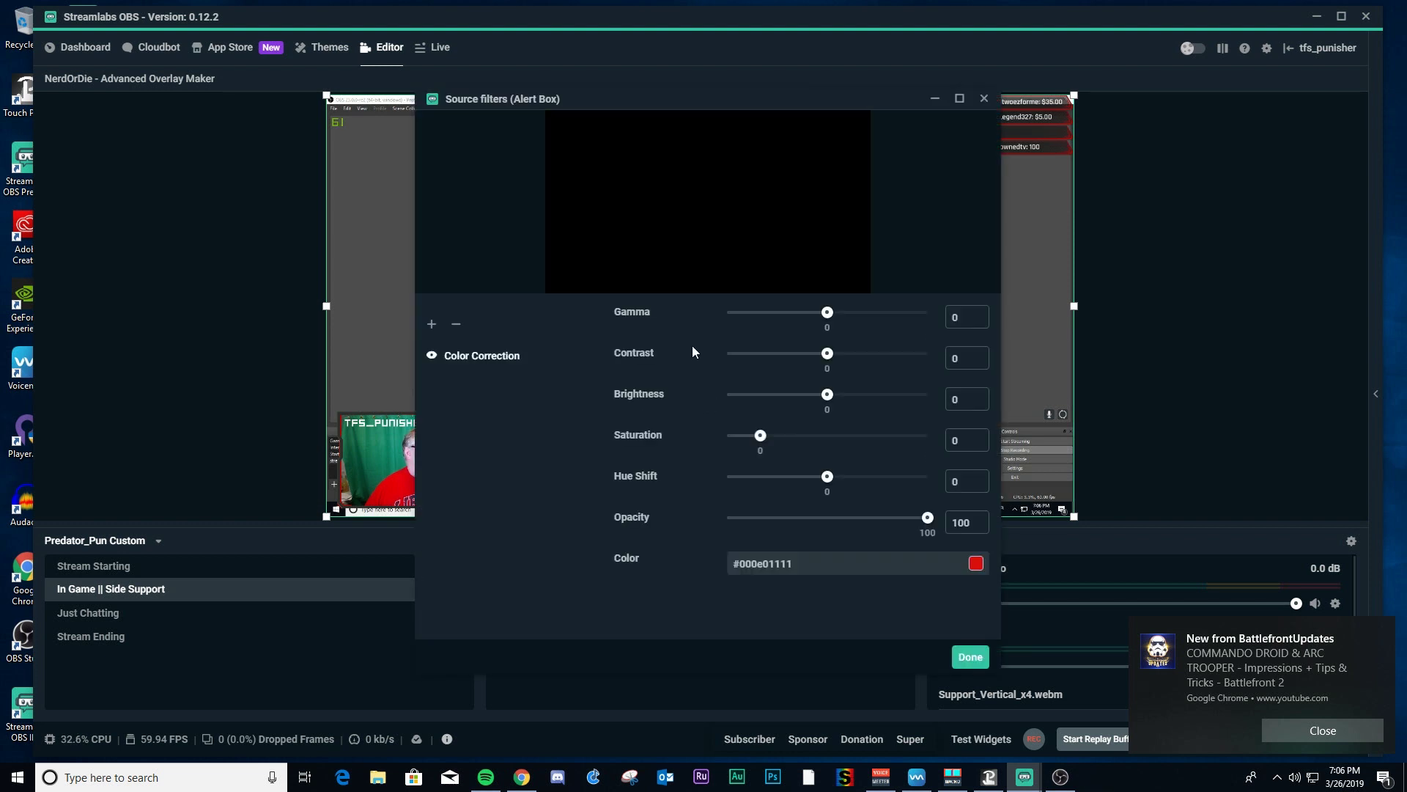
{"action": "left_click", "coordinate": [837, 573]}
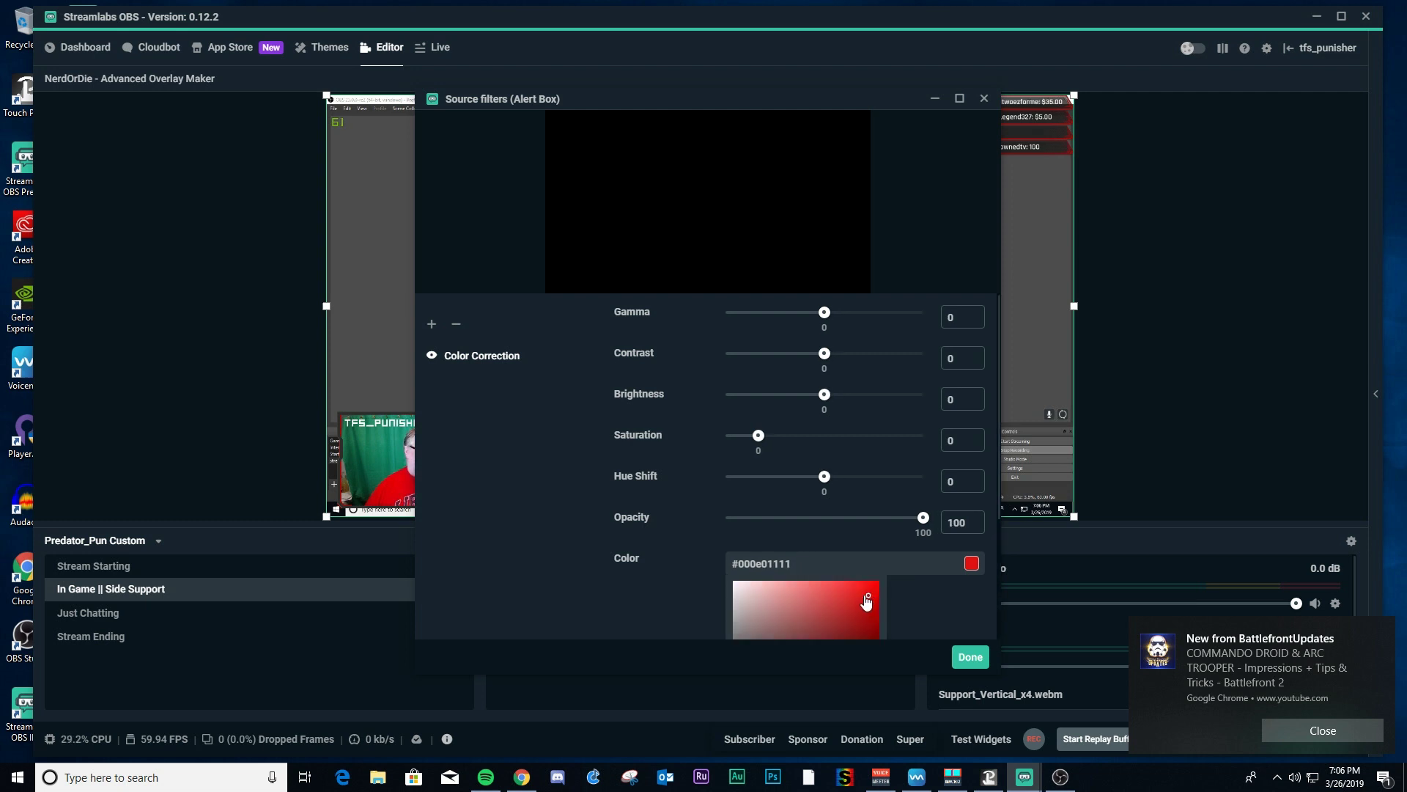
{"action": "left_click", "coordinate": [971, 658]}
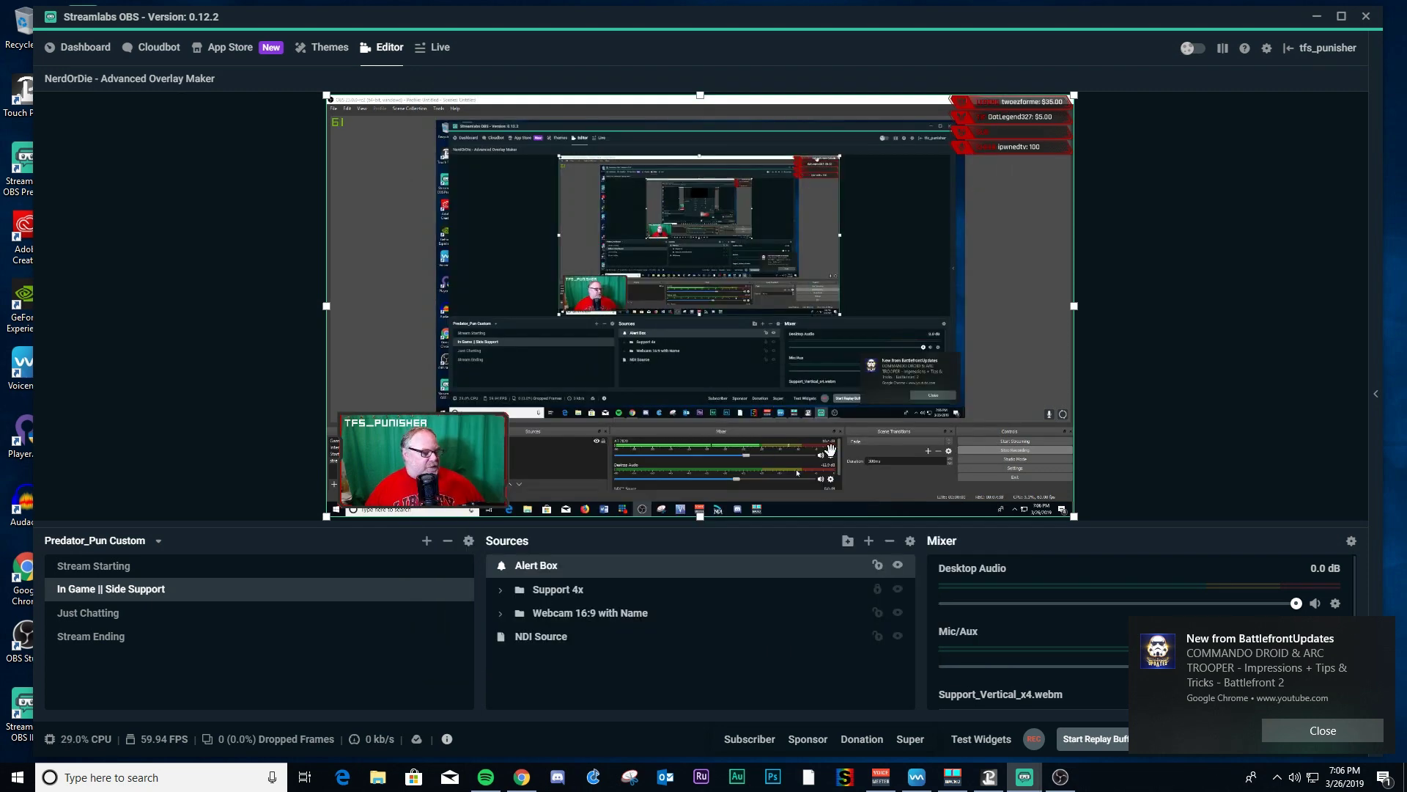
Preview the Stream Ending scene's 'THANK YOU!' overlay, then switch to the Just Chatting scene.
{"action": "left_click", "coordinate": [181, 637]}
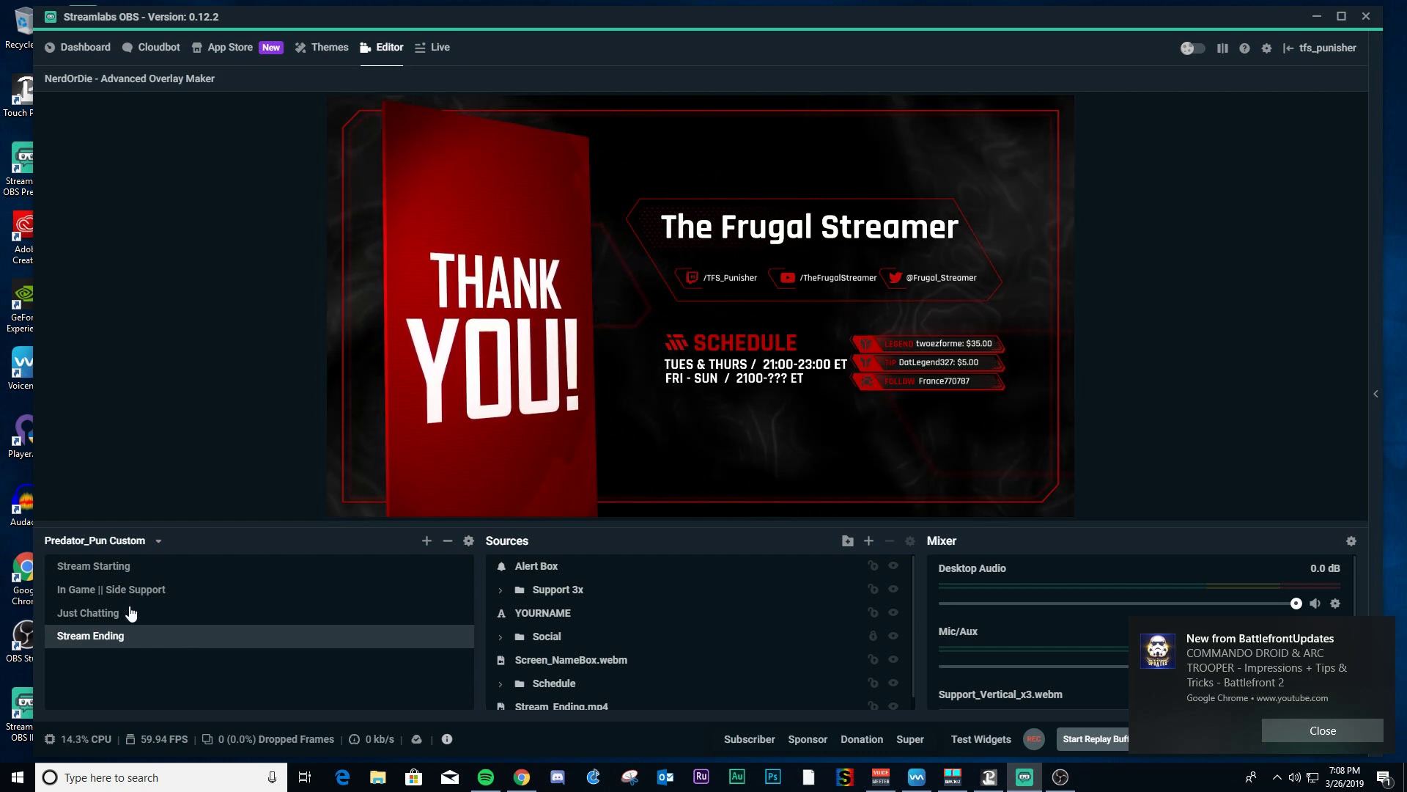
{"action": "left_click", "coordinate": [108, 625]}
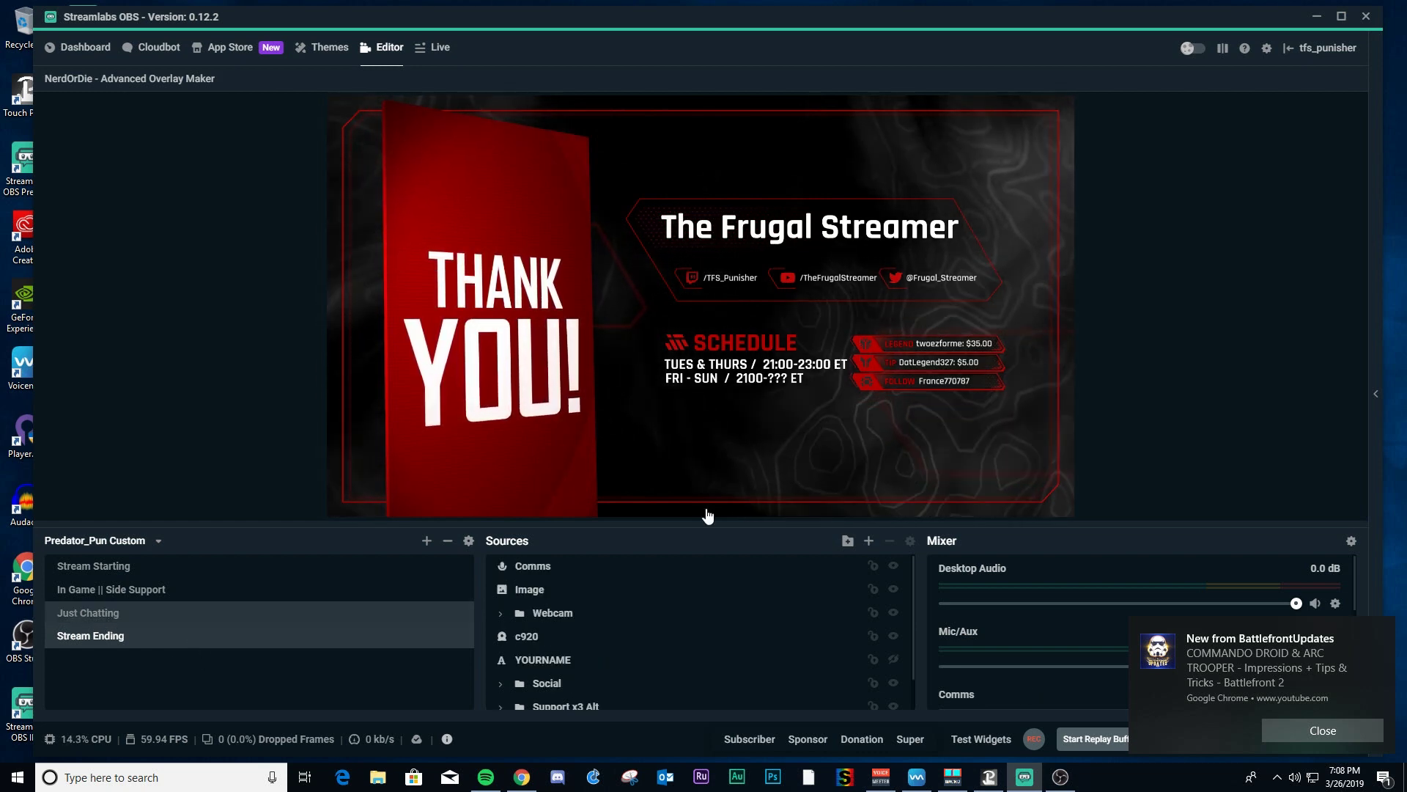